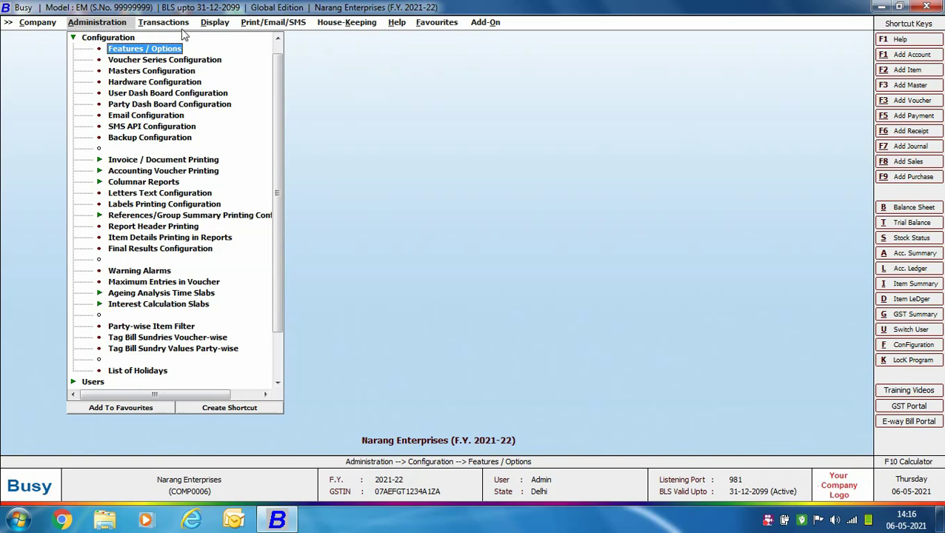
# Start a new receipt voucher in the Main series dated 28-04-2021 with GST nature Advance Receipt.
pyautogui.click(181, 22)
pyautogui.click(169, 105)
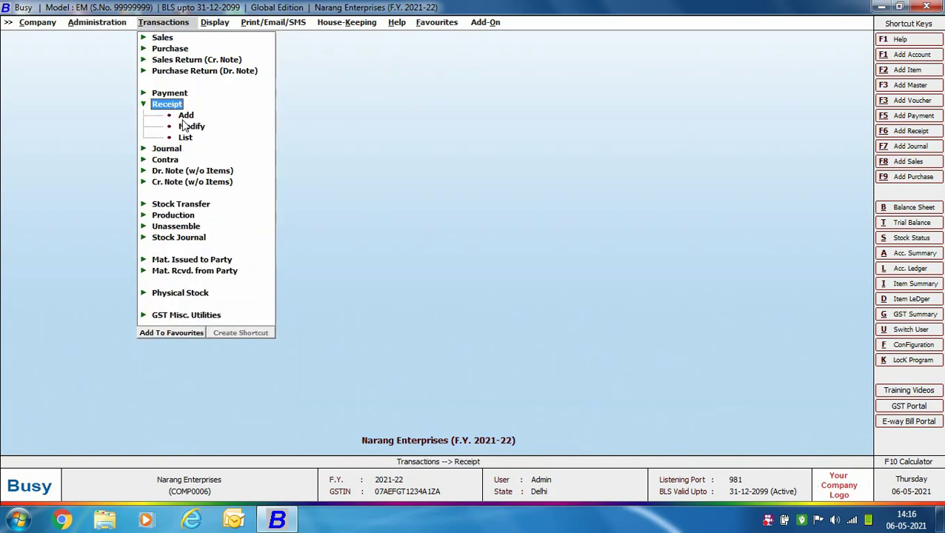
pyautogui.doubleClick(186, 116)
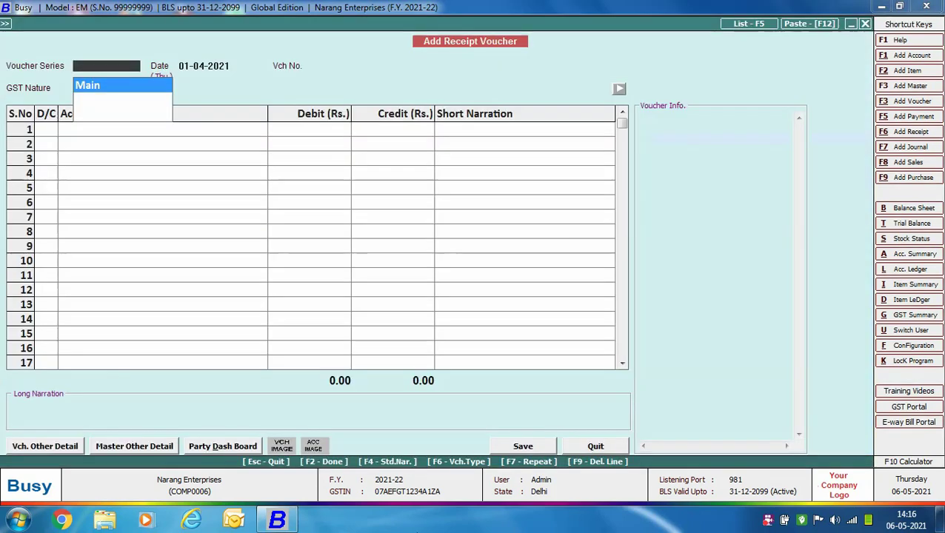
pyautogui.write('28-04')
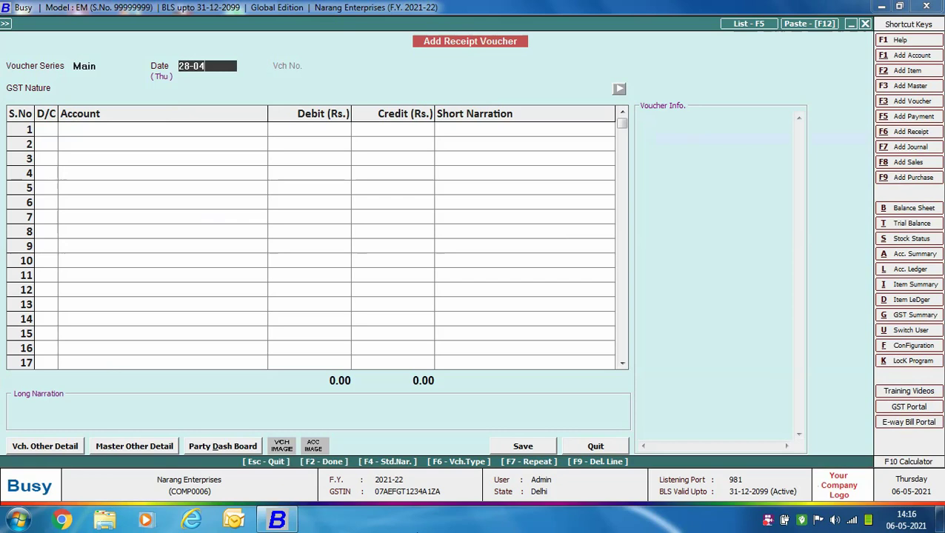
pyautogui.press('Return')
pyautogui.press('Down')
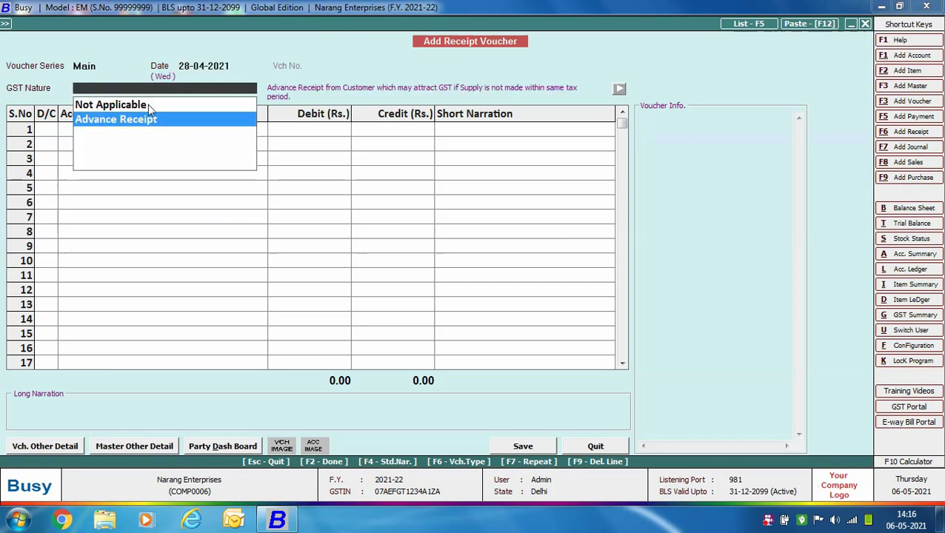
pyautogui.press('Return')
pyautogui.press('Return')
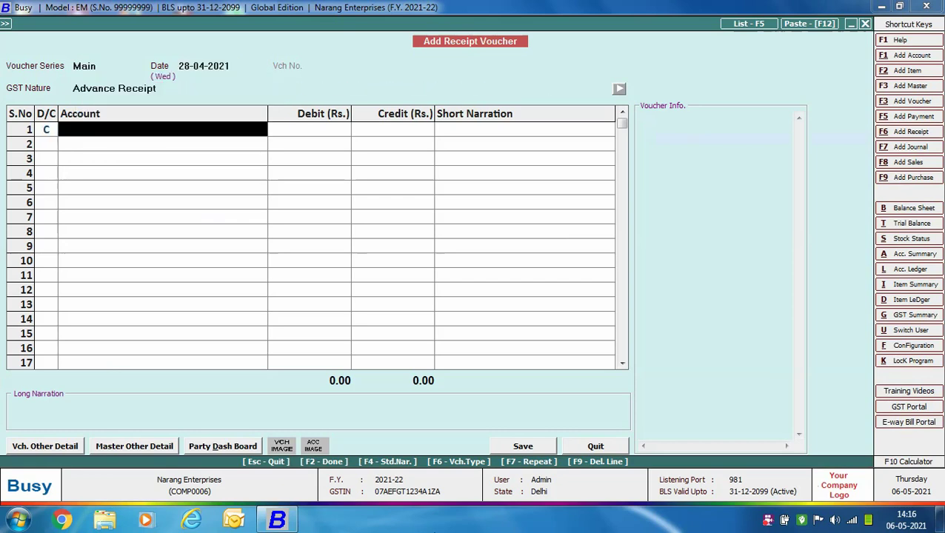
# Credit A.B. Traders with 11,800 in the first row, leaving the short narration blank.
pyautogui.write('a')
pyautogui.press('Return')
pyautogui.write('11800')
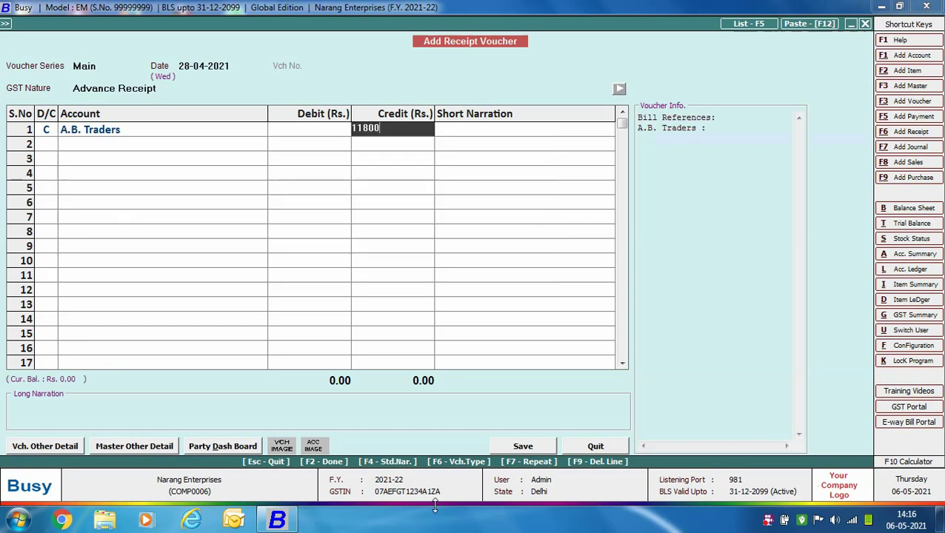
pyautogui.press('Return')
pyautogui.press('Return')
# Debit HDFC Bank with 11,800 in the second row of the receipt voucher.
pyautogui.press('Return')
pyautogui.write('hDF')
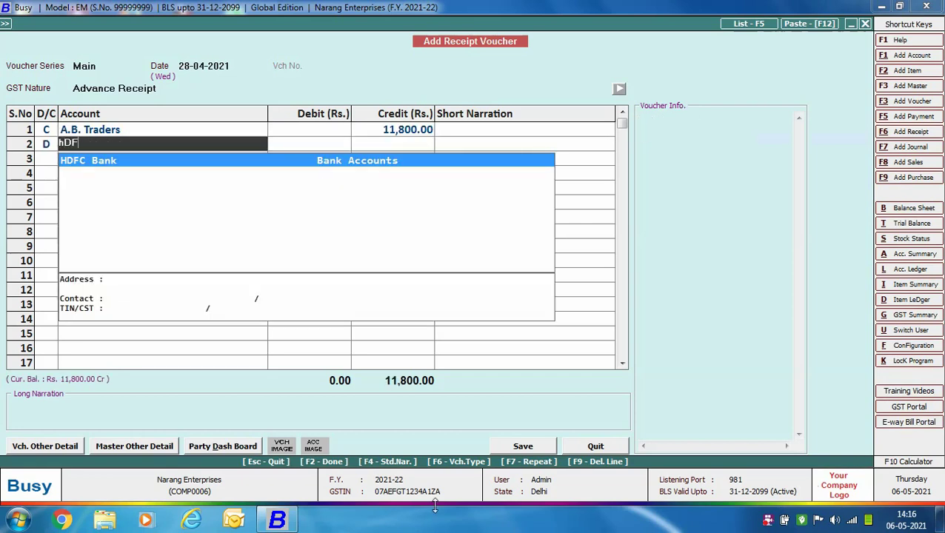
pyautogui.press('Return')
pyautogui.press('Return')
pyautogui.press('Return')
pyautogui.press('Return')
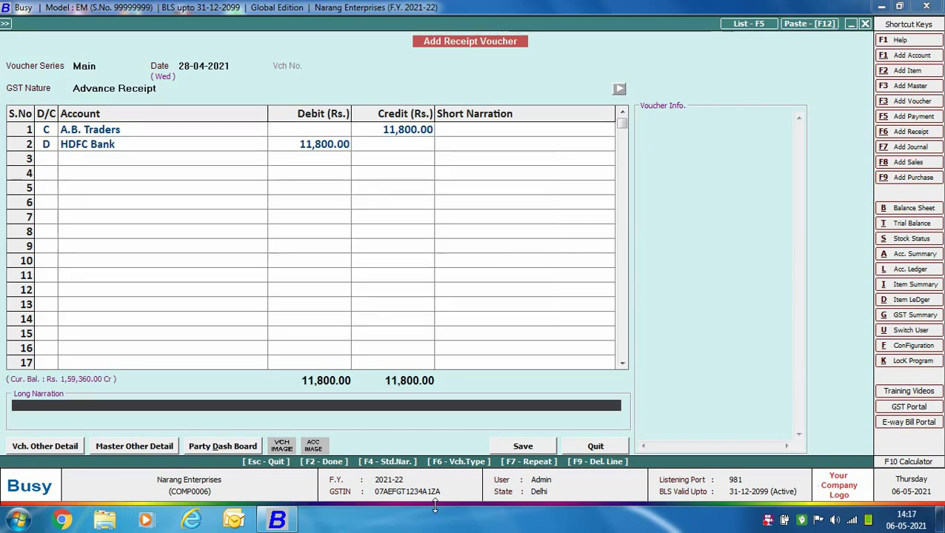
# Allocate the full 11,800 advance to reference ADV.1/2021-22 at an 18% tax rate, without cess.
pyautogui.press('Return')
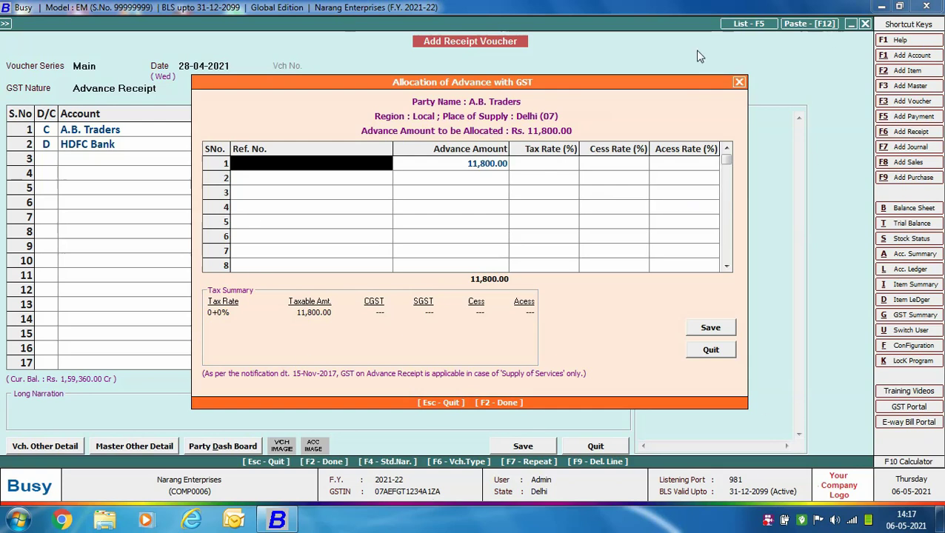
pyautogui.write('ADV.1/')
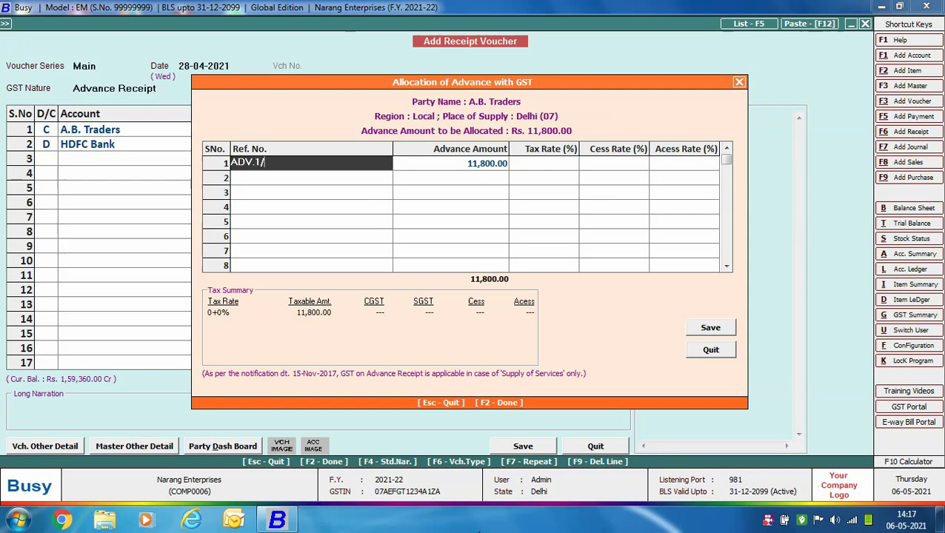
pyautogui.write('2021-22')
pyautogui.press('Return')
pyautogui.press('Return')
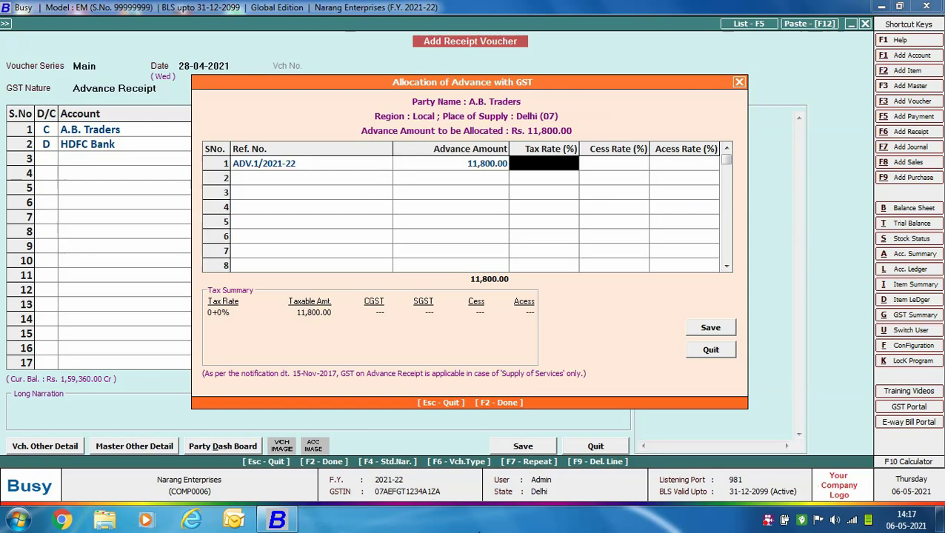
pyautogui.write('18')
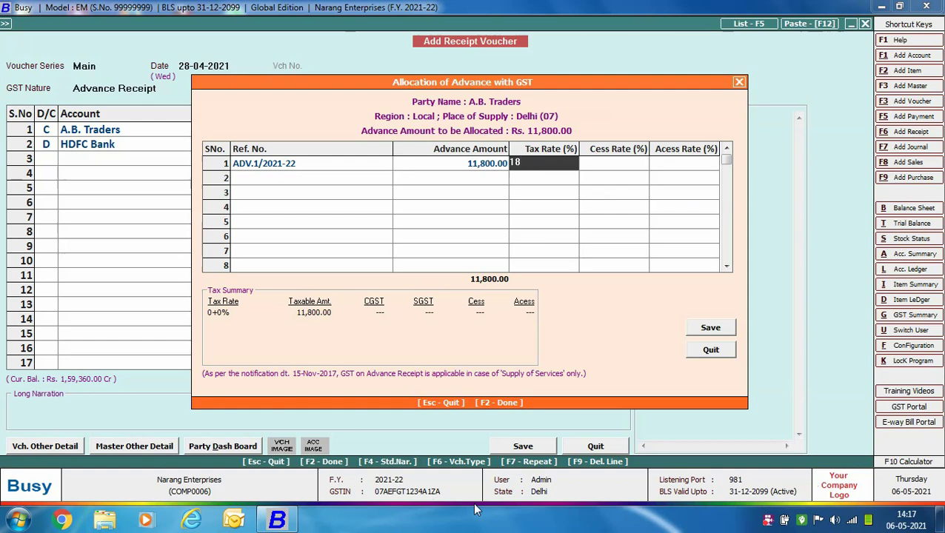
pyautogui.press('Return')
pyautogui.press('Return')
pyautogui.press('Return')
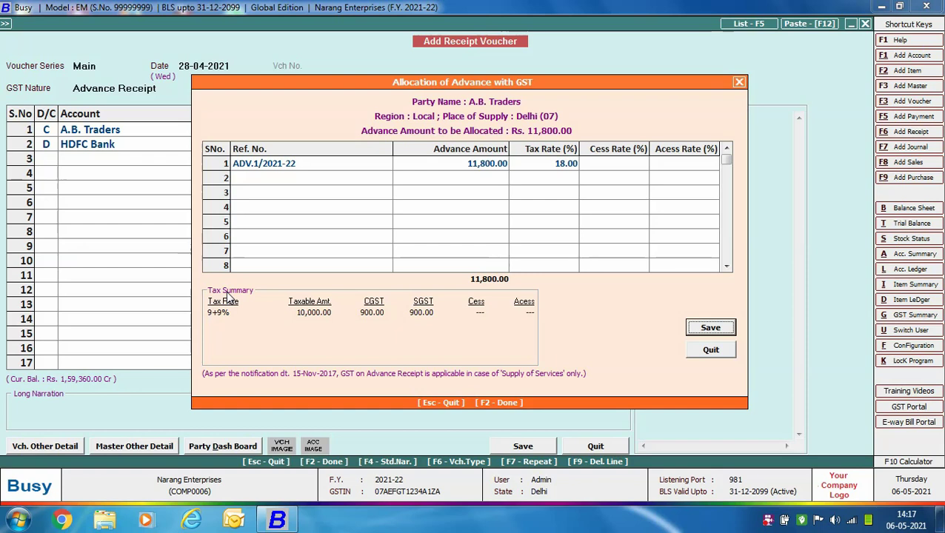
# Save the GST advance allocation and the receipt voucher, and leave voucher entry.
pyautogui.click(713, 332)
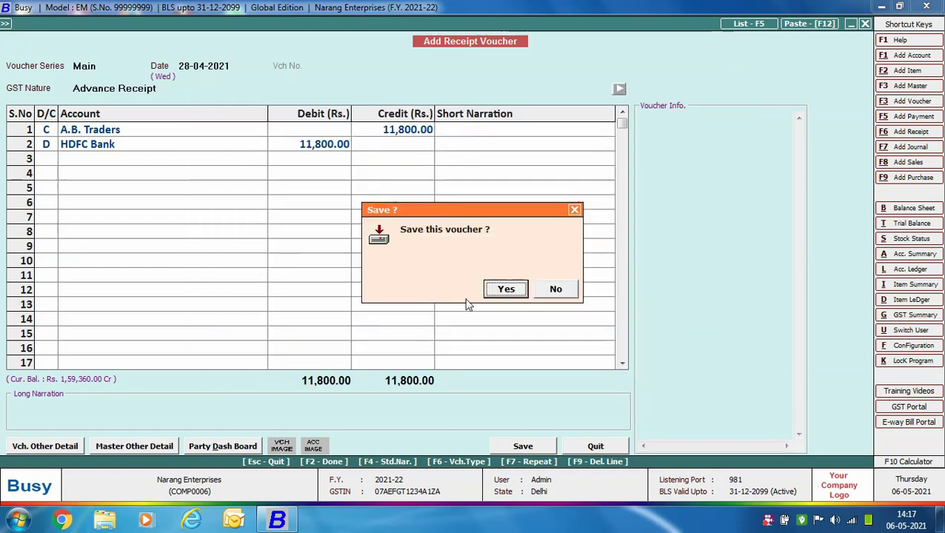
pyautogui.click(506, 291)
pyautogui.press('Escape')
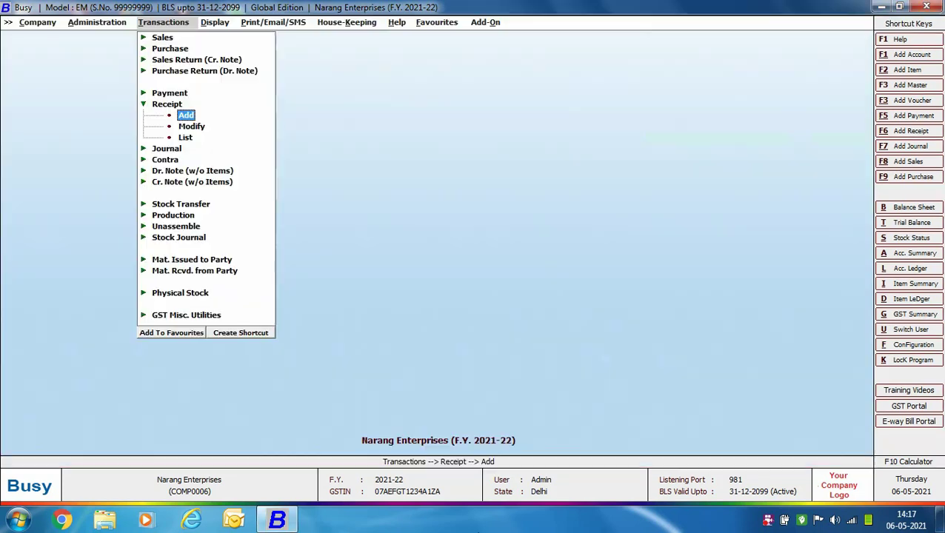
# Run the Check/Post Tax on Advance Receipt report for 01-04-2021 to 30-04-2021, status as on 30-04-2021, considering pending entries.
pyautogui.click(196, 317)
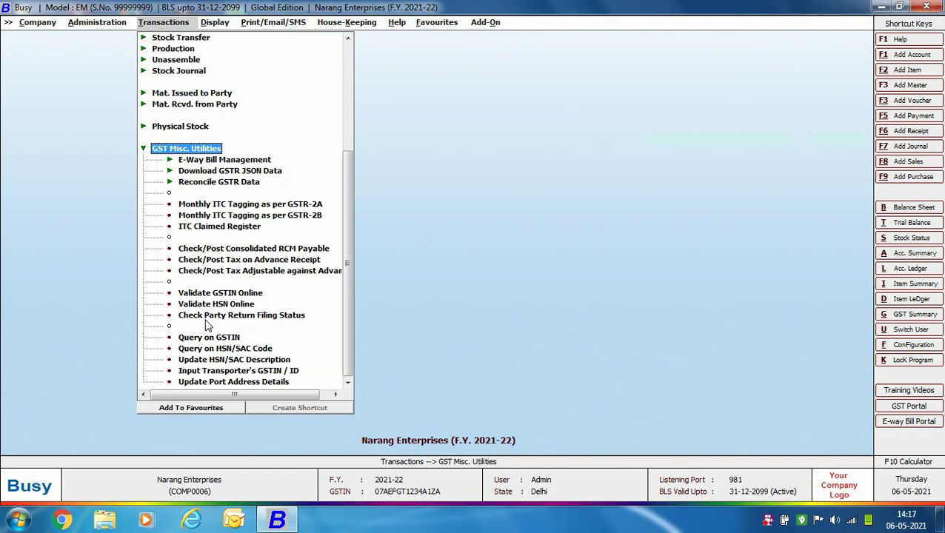
pyautogui.click(268, 259)
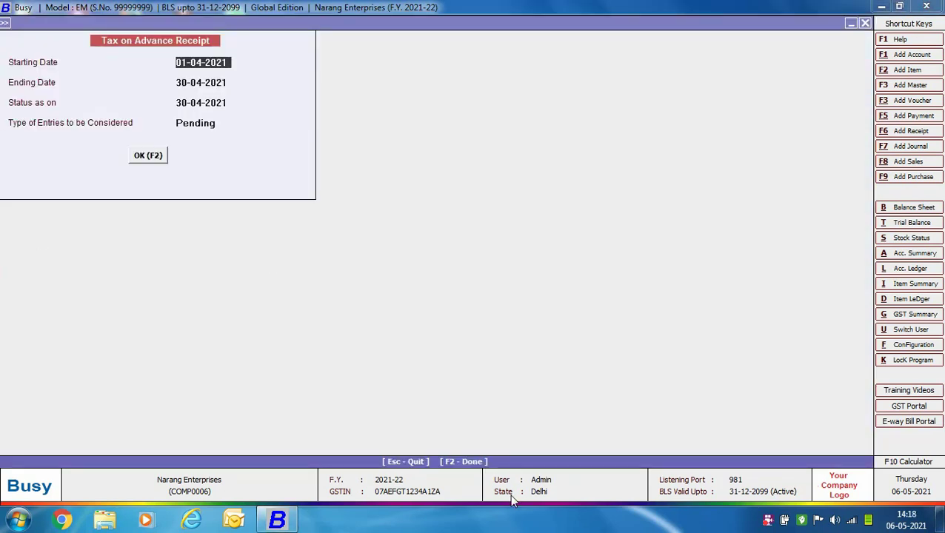
pyautogui.press('Return')
pyautogui.press('Return')
pyautogui.press('Return')
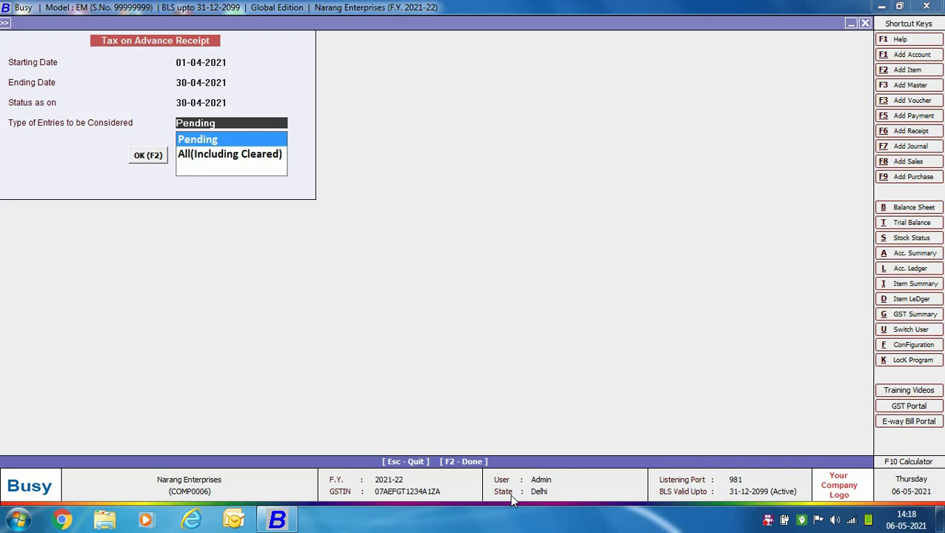
pyautogui.press('Return')
pyautogui.press('F2')
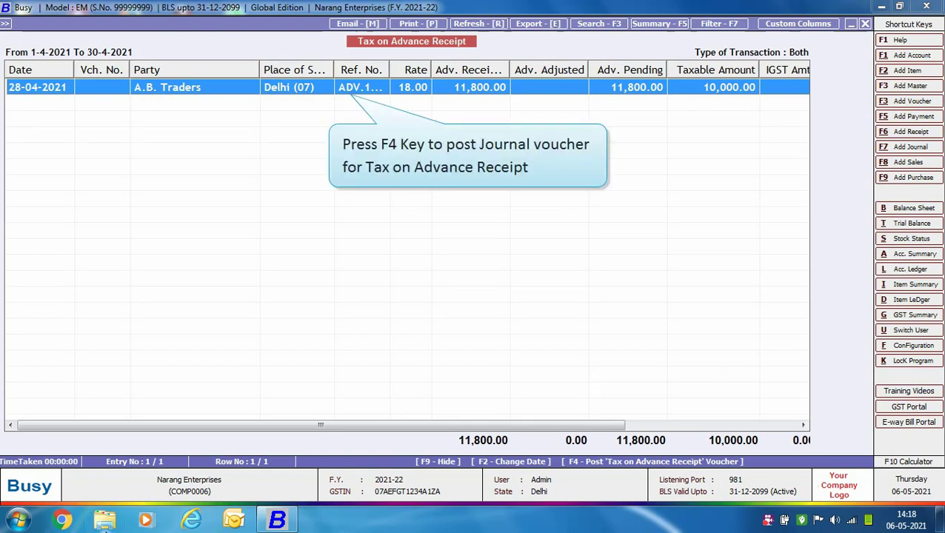
# Begin posting the Tax on Advance Receipt voucher in the Main journal series, dated 30-04-2021.
pyautogui.press('F4')
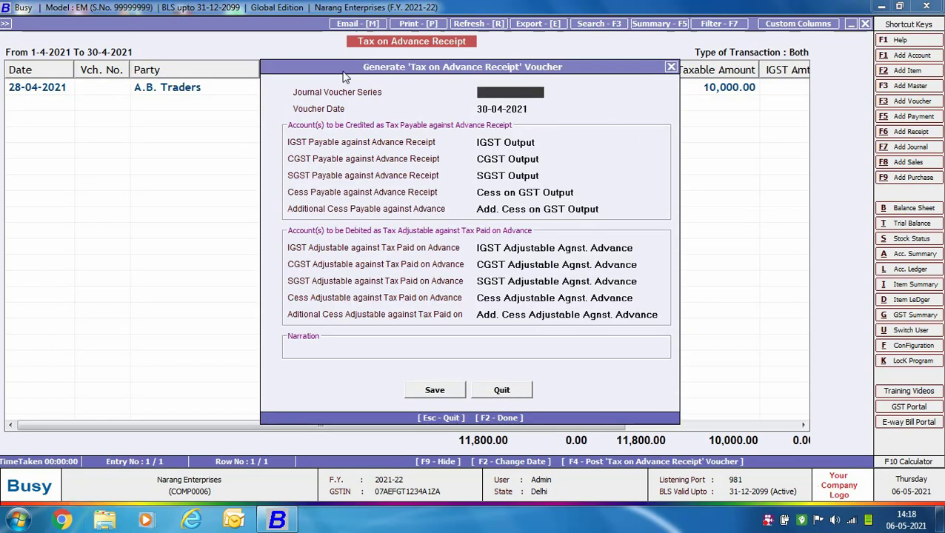
pyautogui.press('Return')
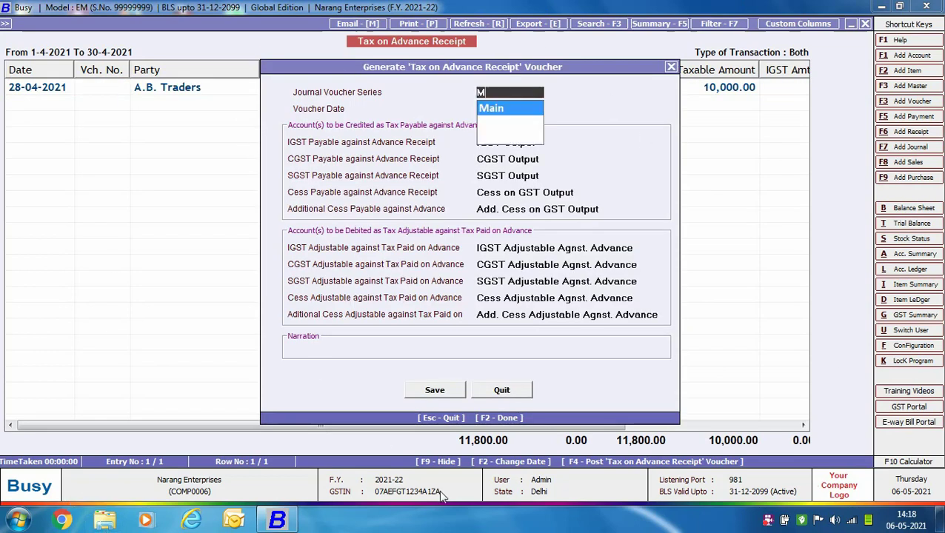
pyautogui.press('Return')
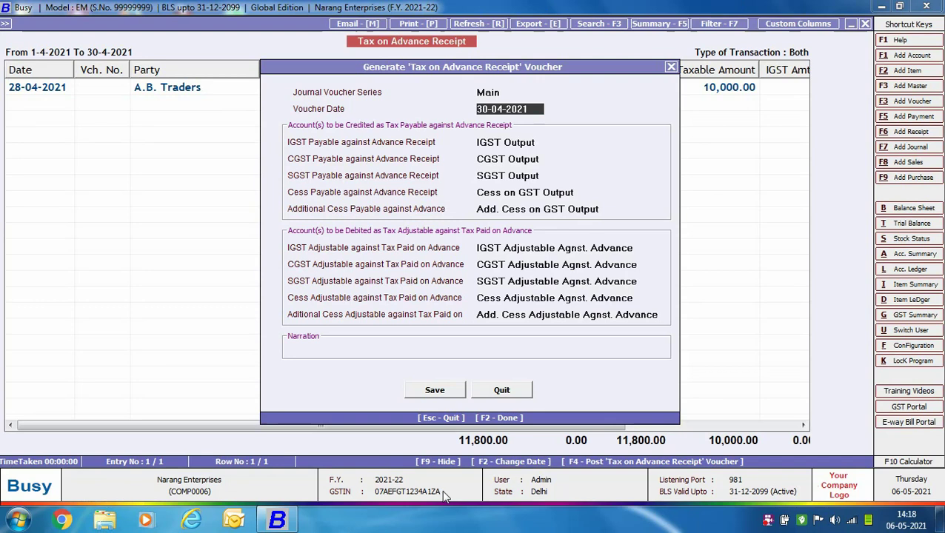
pyautogui.press('Return')
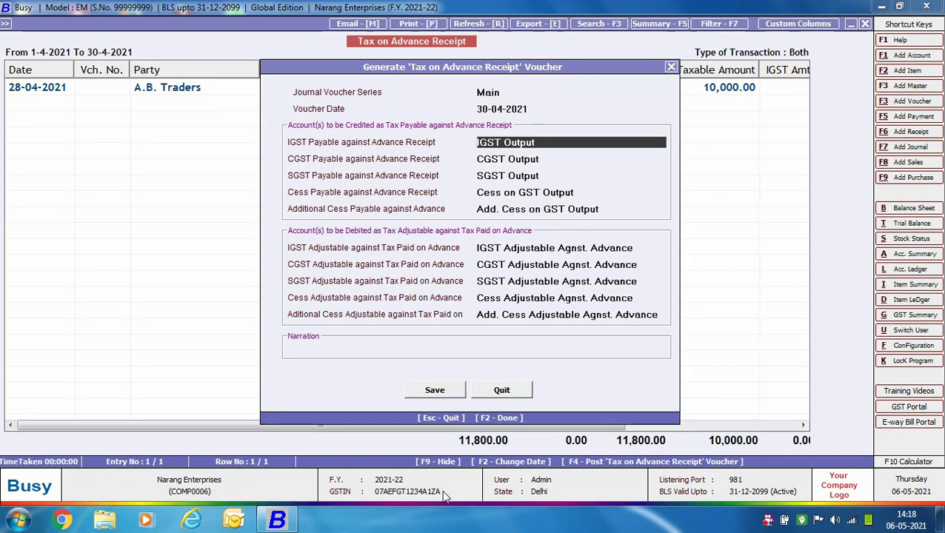
# Accept the default IGST, CGST, SGST and cess output accounts as the accounts credited for tax payable against the advance.
pyautogui.press('Return')
pyautogui.press('Return')
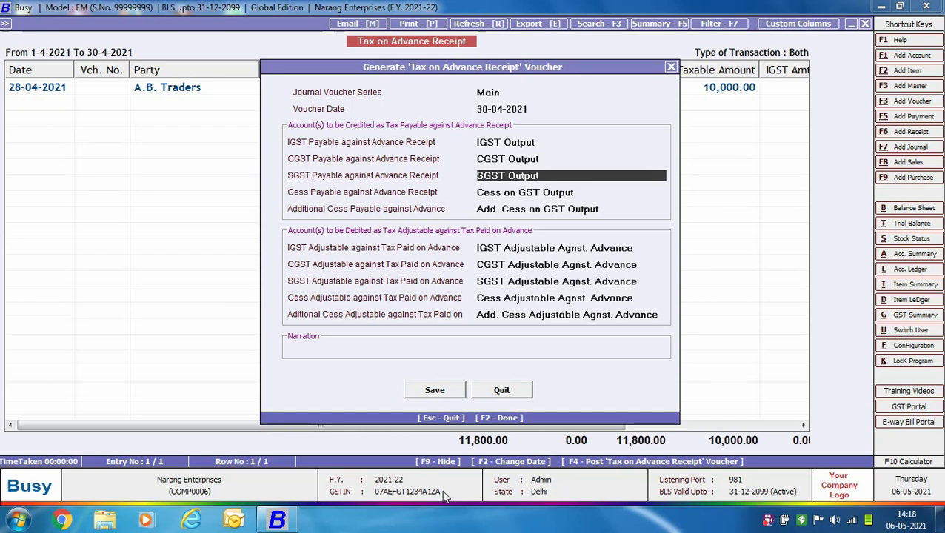
pyautogui.press('Return')
pyautogui.press('Return')
pyautogui.press('Return')
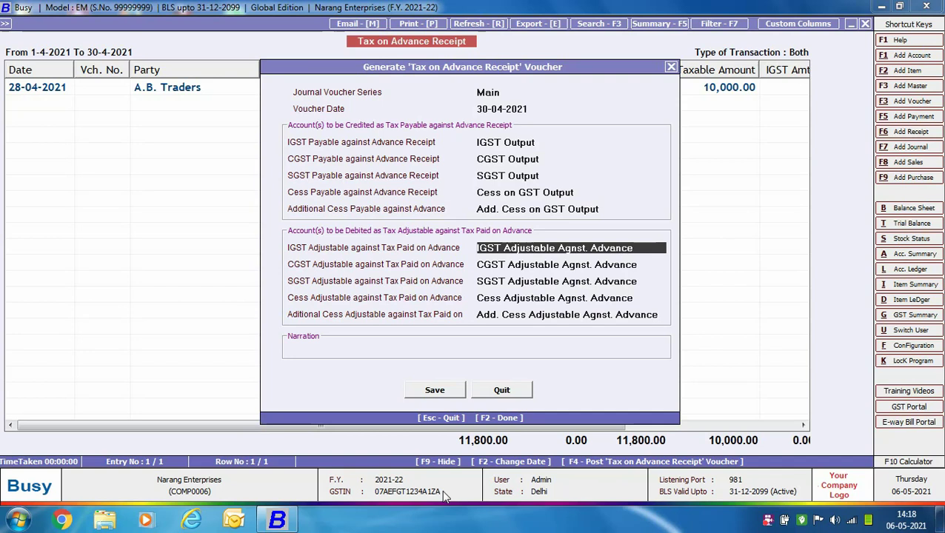
# Accept the default IGST, CGST, SGST and cess Adjustable Agnst. Advance accounts as the accounts debited.
pyautogui.press('Return')
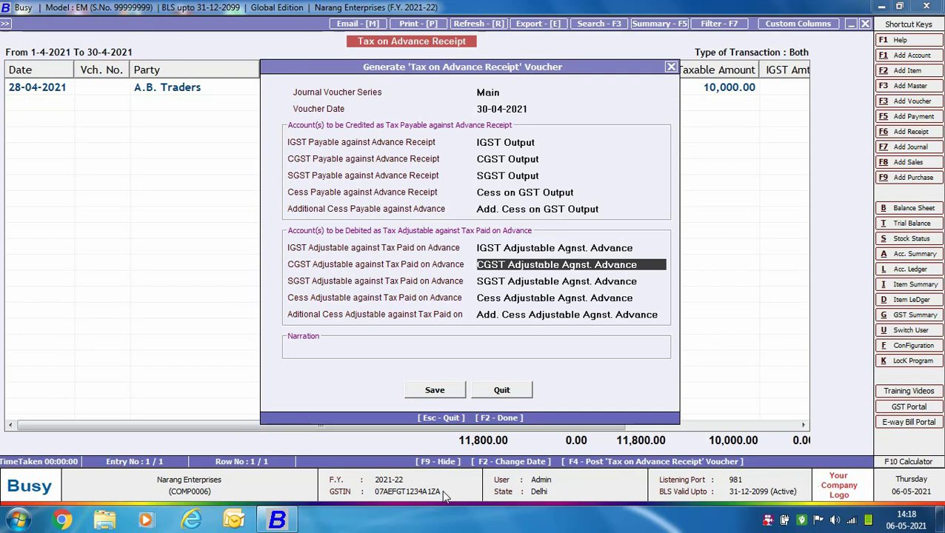
pyautogui.press('Return')
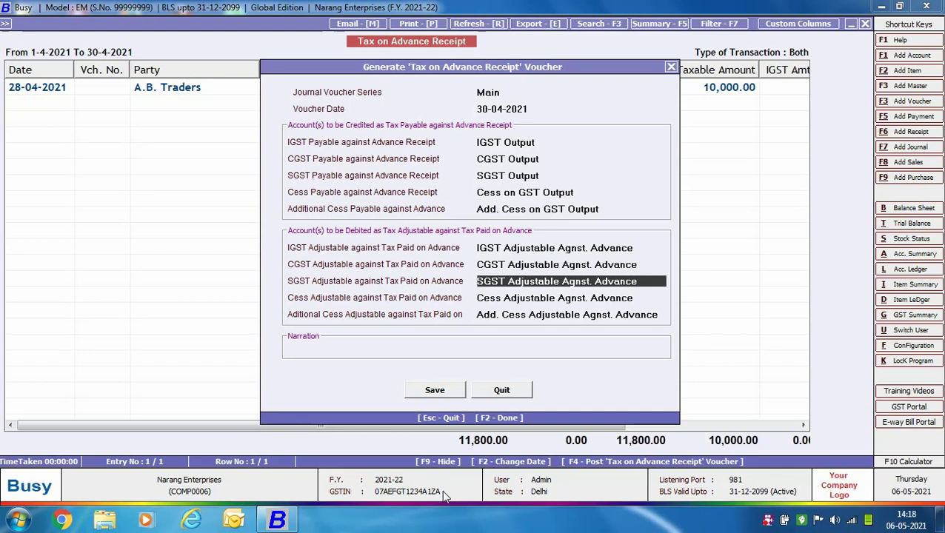
pyautogui.press('Return')
pyautogui.press('Return')
pyautogui.press('Return')
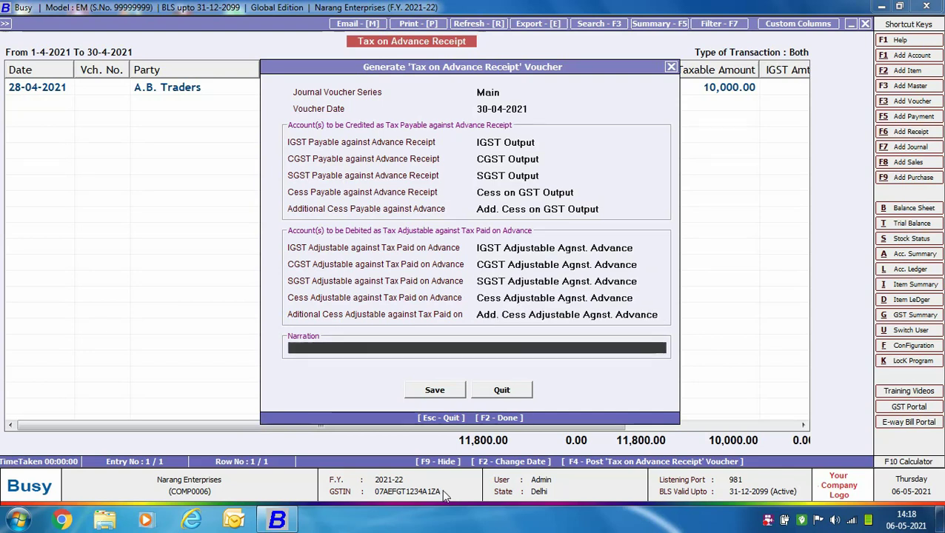
# Generate the tax journal voucher with a blank narration, save it, and leave the advance receipt tax report.
pyautogui.press('Return')
pyautogui.press('Return')
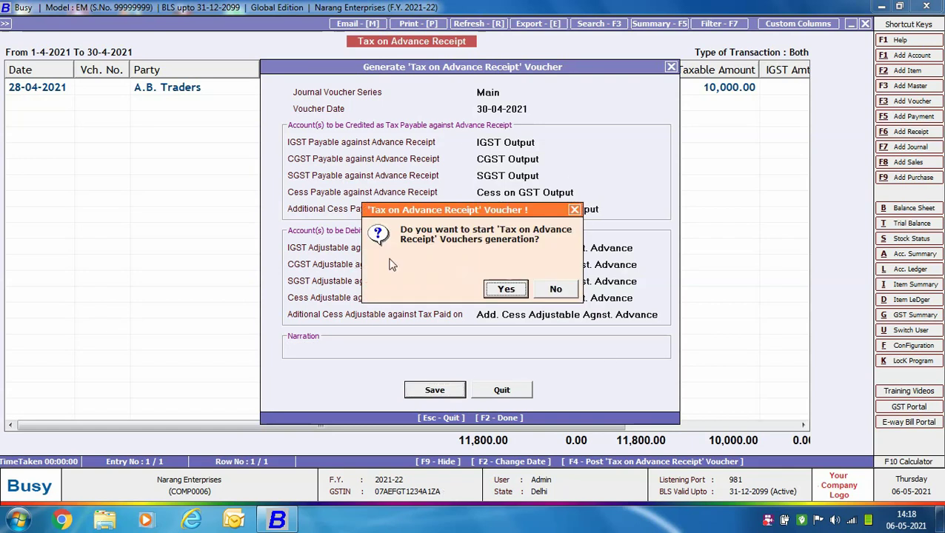
pyautogui.click(506, 291)
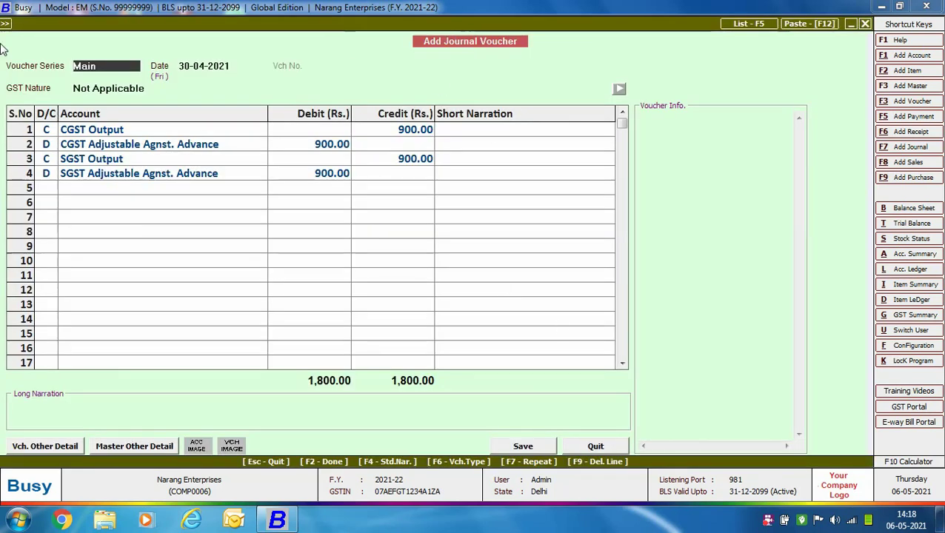
pyautogui.click(523, 447)
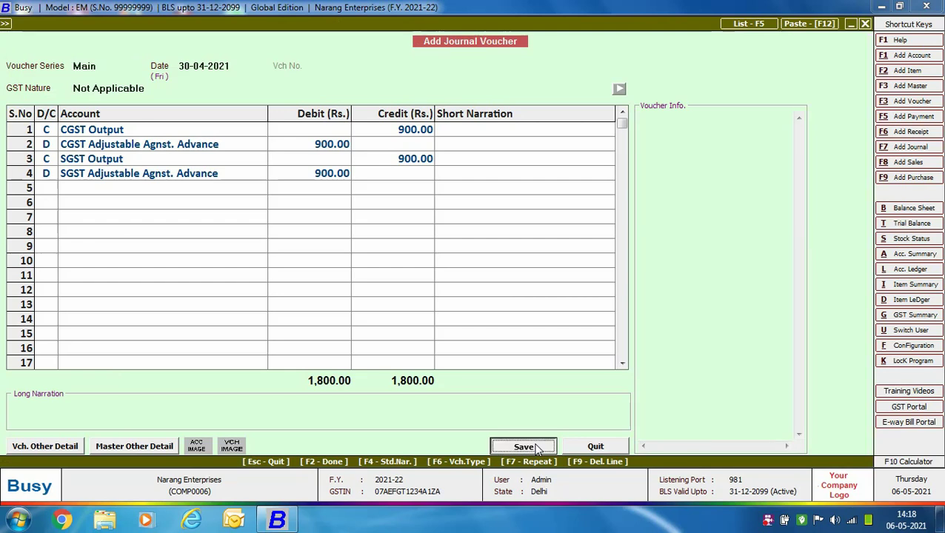
pyautogui.press('Escape')
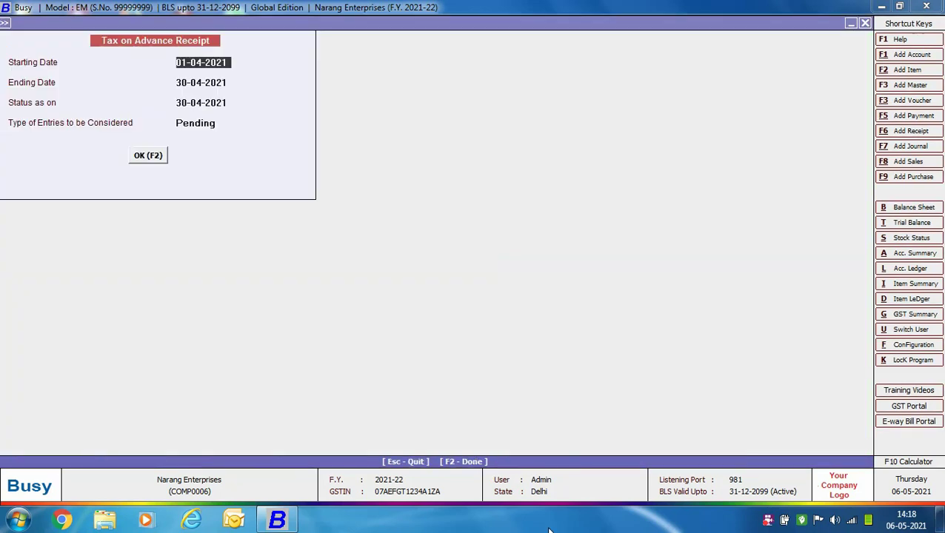
pyautogui.press('Escape')
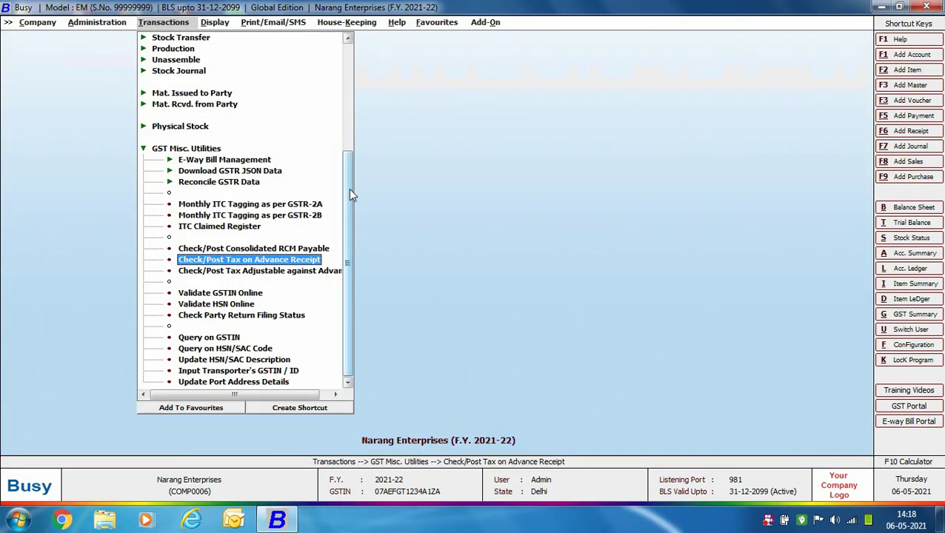
# Start a new sales voucher in the Main series dated 01-05-2021.
pyautogui.moveTo(349, 188); pyautogui.dragTo(346, 73)
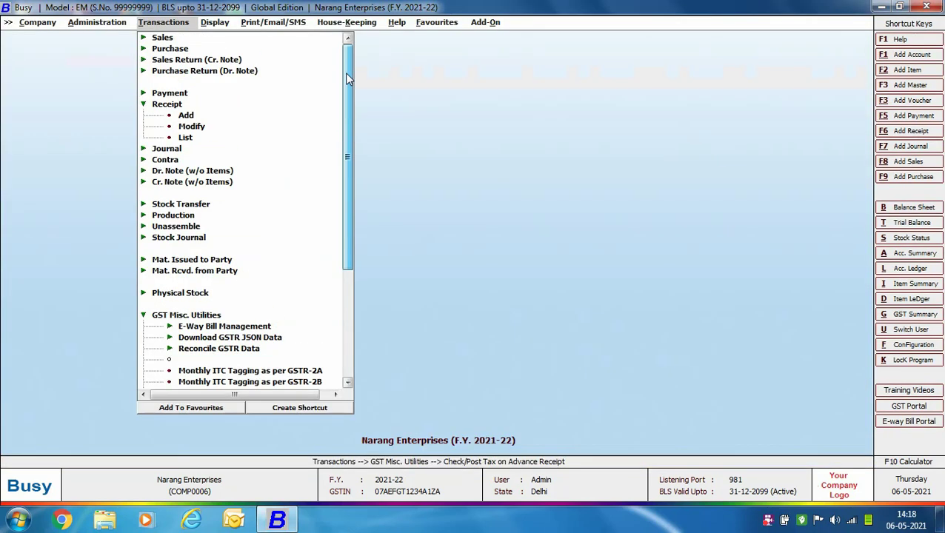
pyautogui.click(162, 38)
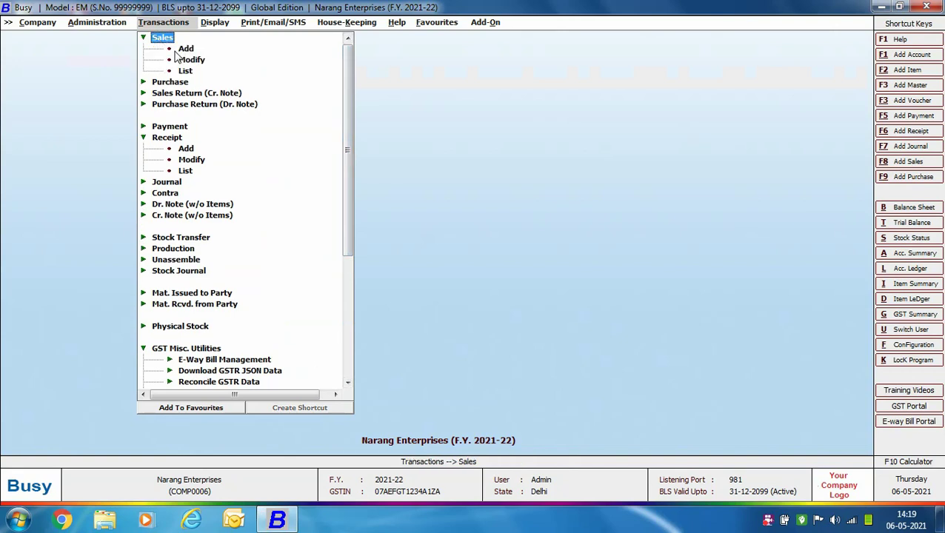
pyautogui.click(185, 47)
pyautogui.press('Return')
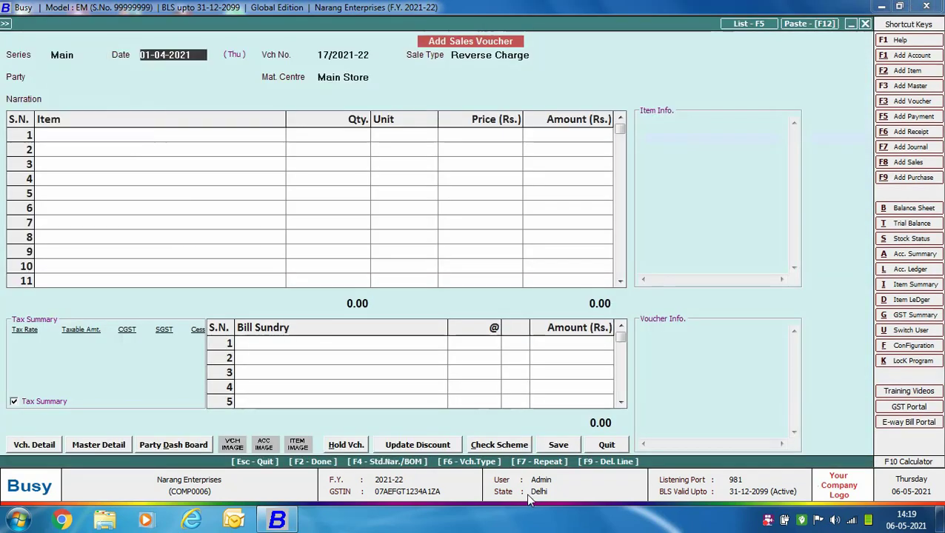
pyautogui.write('01-05')
pyautogui.press('Return')
# Set the sale type to L/GST-18% and the party to A.B. Traders, keeping Main Store as the material centre.
pyautogui.press('Return')
pyautogui.write('L')
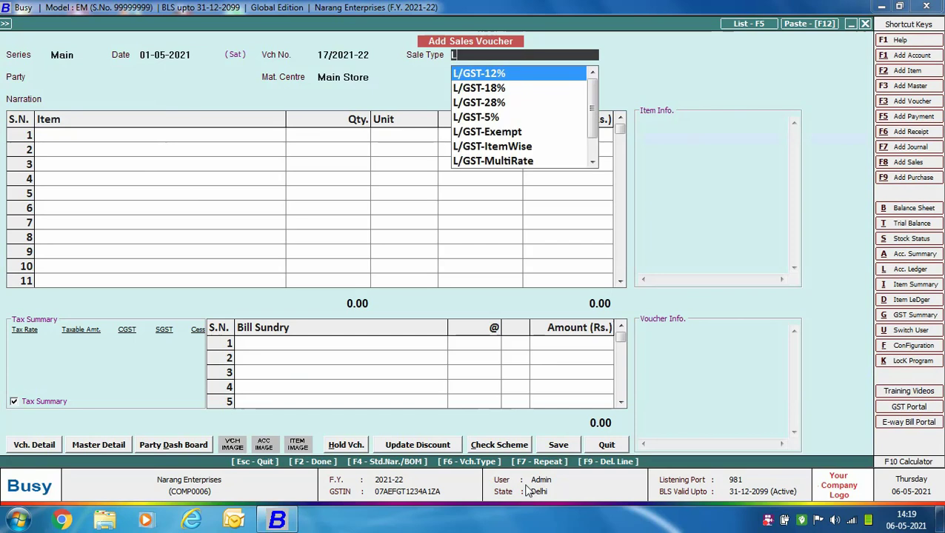
pyautogui.press('Down')
pyautogui.press('Return')
pyautogui.write('AB')
pyautogui.press('Return')
pyautogui.press('Return')
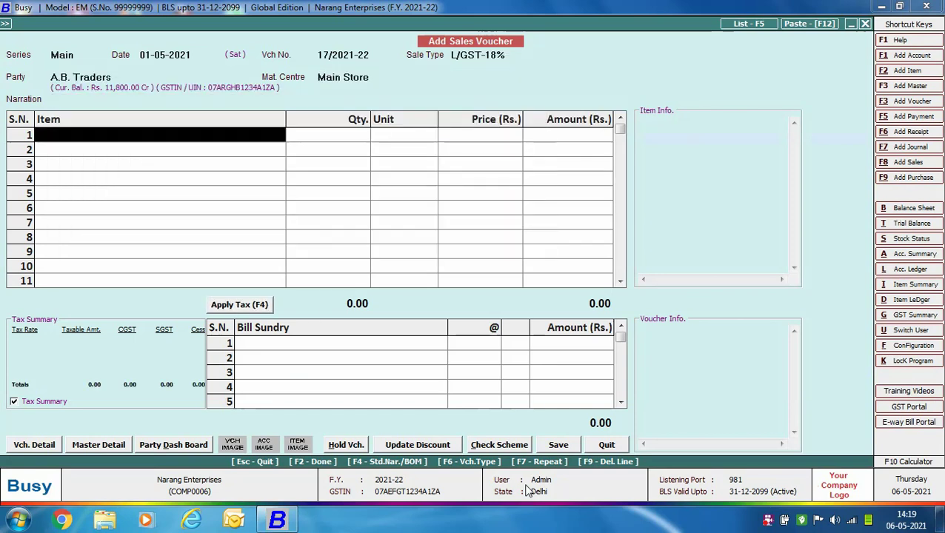
# Enter 7 Pcs. of Philips Hair Dryer at Rs. 1,000 each and apply CGST and SGST at 9% each.
pyautogui.write('phi')
pyautogui.press('Return')
pyautogui.write('7')
pyautogui.press('Return')
pyautogui.press('Return')
pyautogui.write('1000')
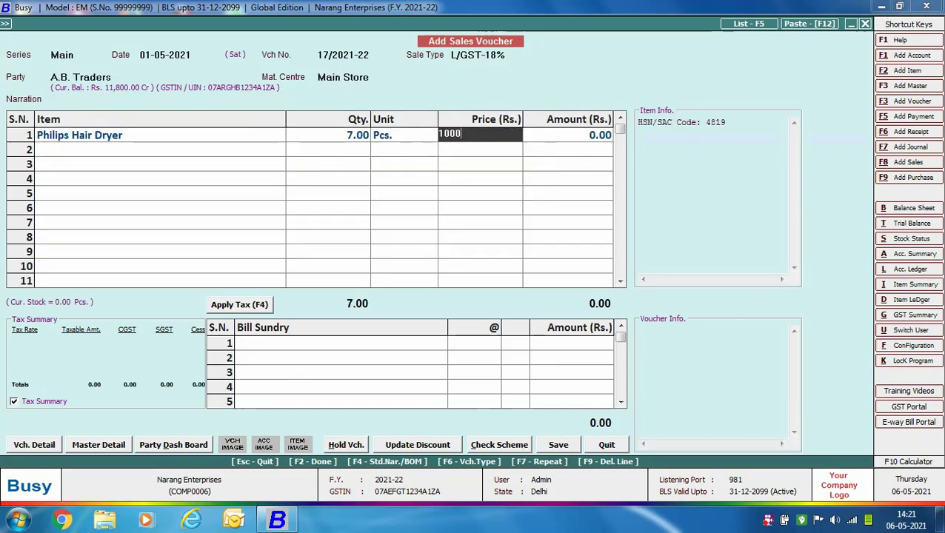
pyautogui.press('Return')
pyautogui.press('Return')
pyautogui.press('Return')
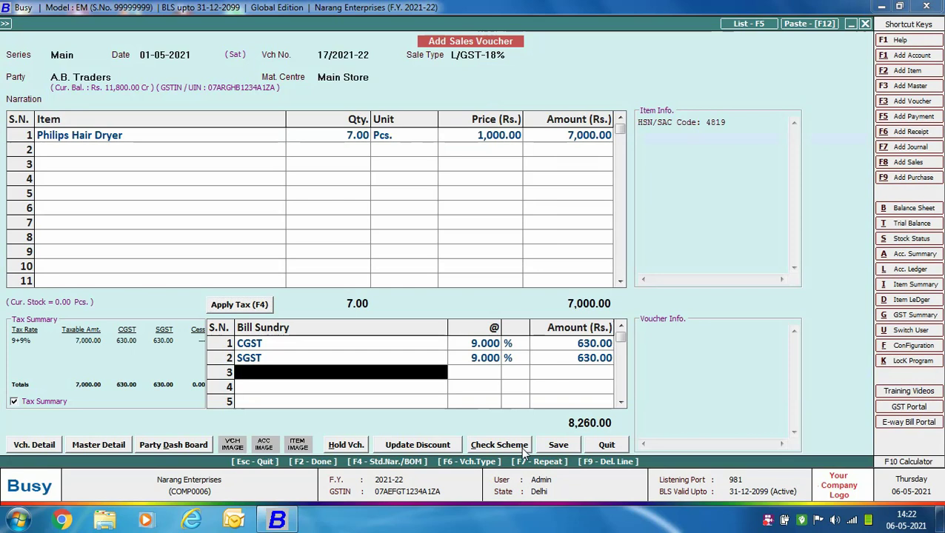
# Adjust Rs. 8,260 of the sale against advance reference ADV.1/2021-22 at the 18% tax rate.
pyautogui.press('Return')
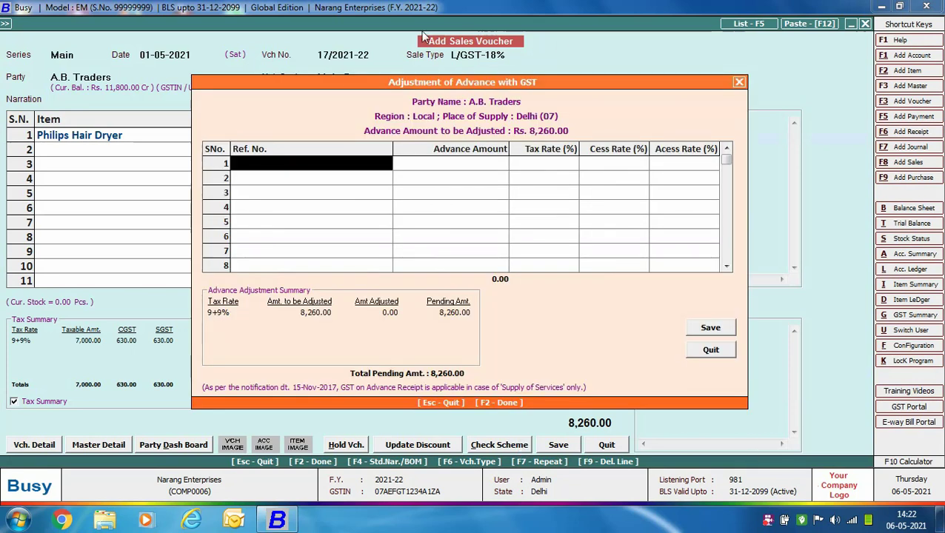
pyautogui.write('a')
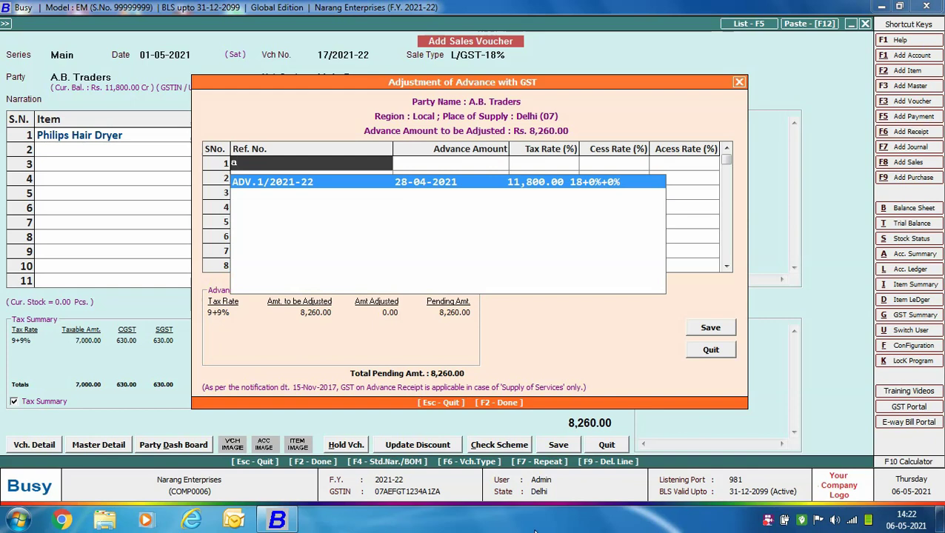
pyautogui.press('Return')
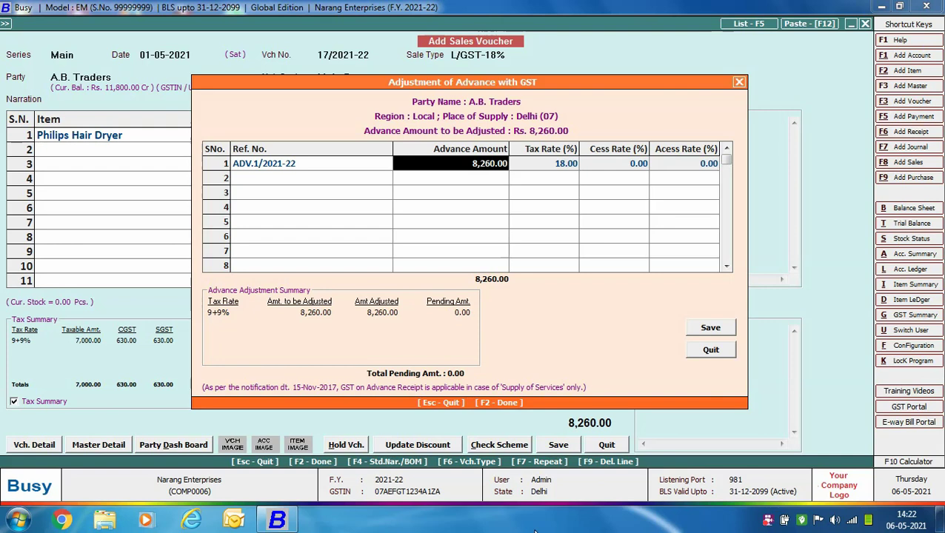
pyautogui.press('F2')
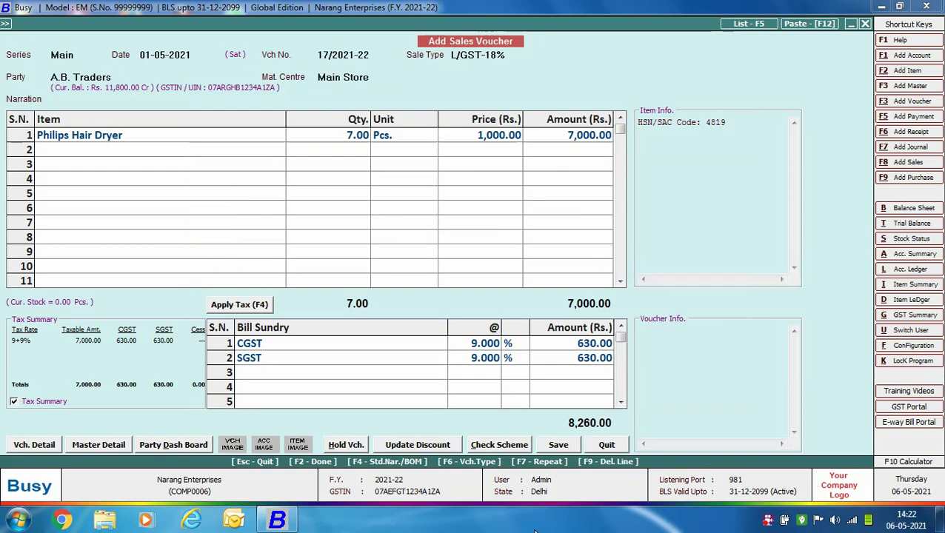
# Save the sales voucher without printing the invoice and leave sales entry.
pyautogui.press('Return')
pyautogui.press('Right')
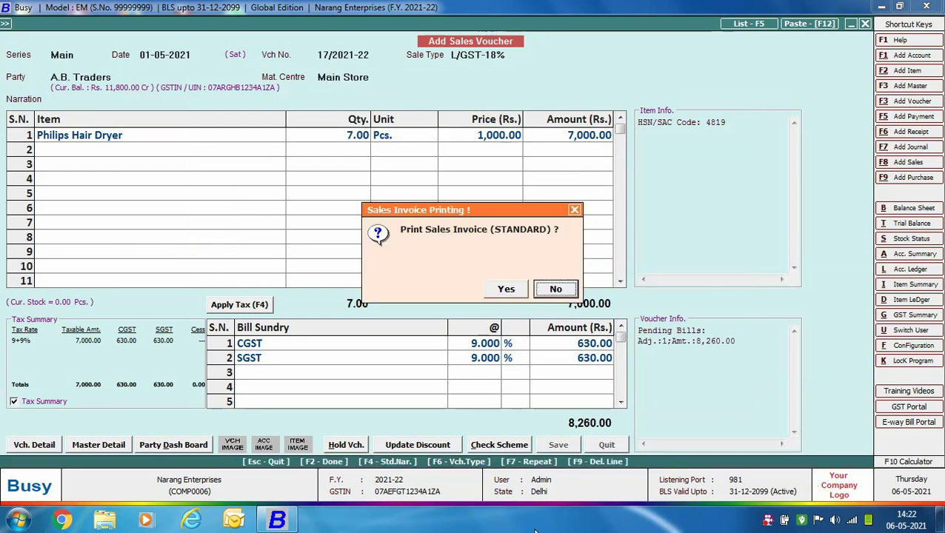
pyautogui.press('Return')
pyautogui.press('Escape')
pyautogui.press('Escape')
# Start a new payment voucher in the Main series dated 05-05-2021.
pyautogui.click(183, 127)
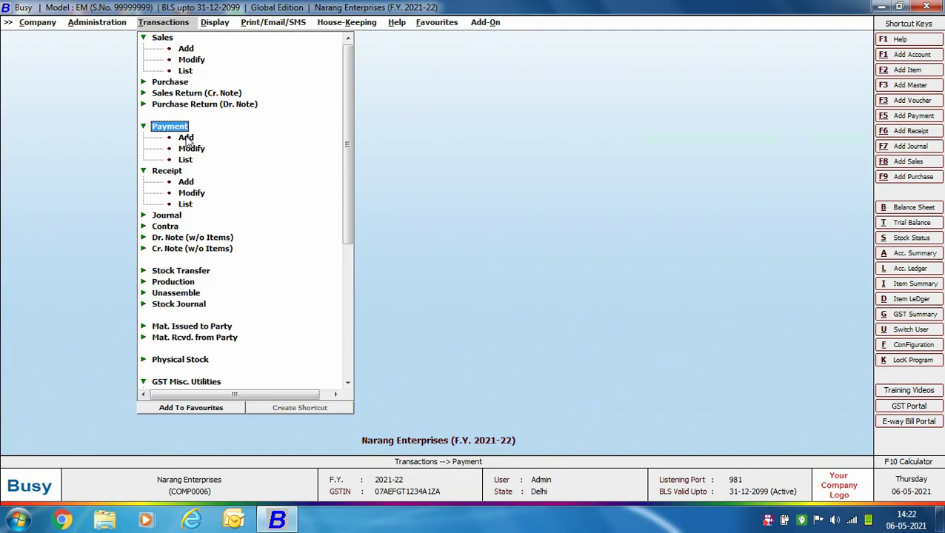
pyautogui.doubleClick(186, 137)
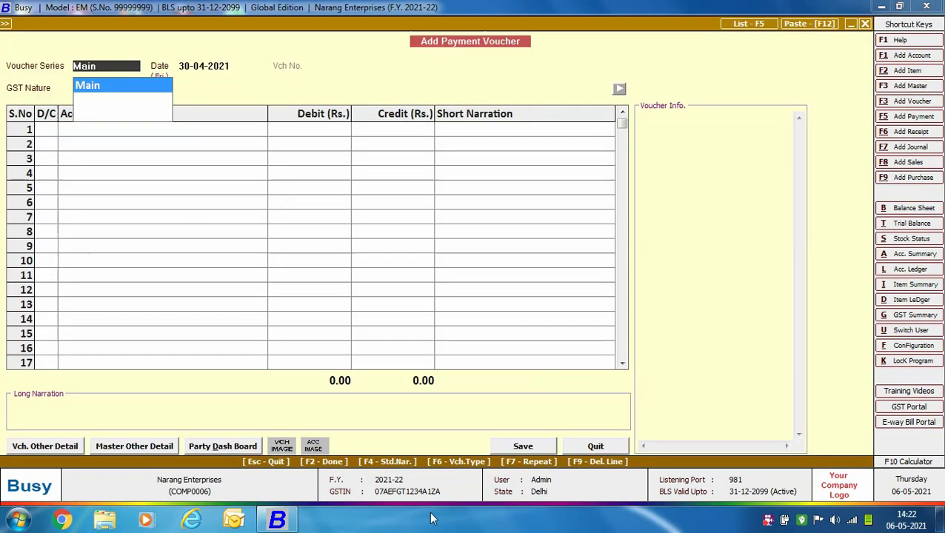
pyautogui.press('Return')
pyautogui.write('05-05')
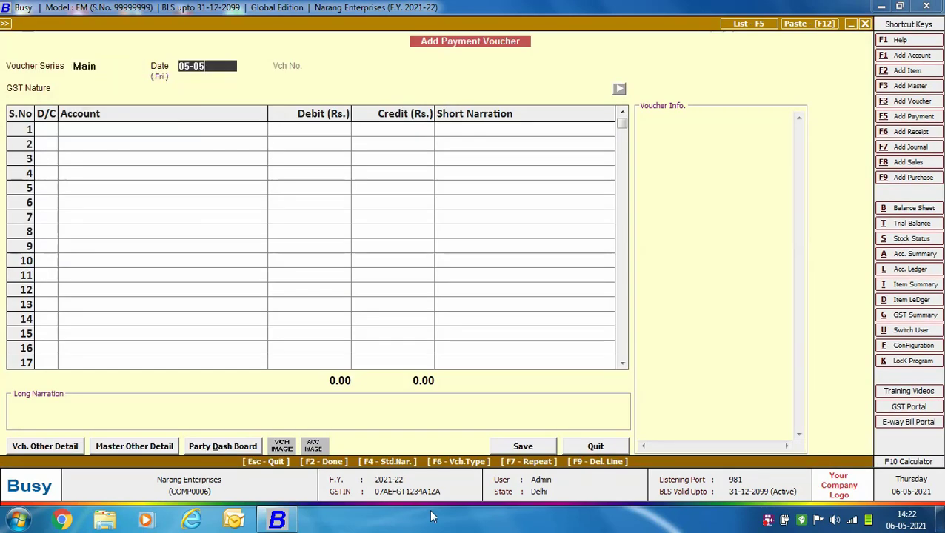
pyautogui.press('Return')
# Set the payment's GST nature to Refund against Advance Receipt.
pyautogui.press('Down')
pyautogui.press('Down')
pyautogui.press('Down')
pyautogui.press('Down')
pyautogui.press('Down')
pyautogui.press('Down')
pyautogui.press('Down')
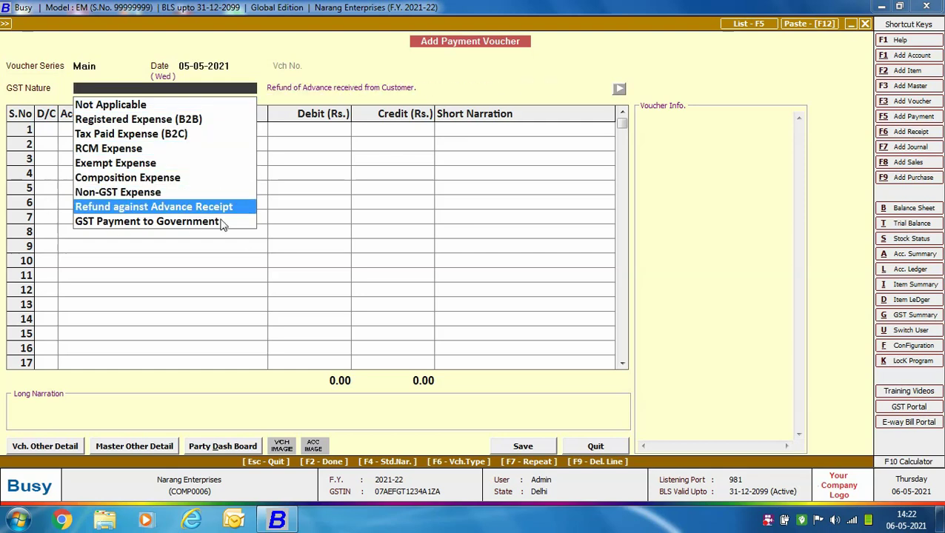
pyautogui.press('Return')
# Debit A.B. Traders and credit HDFC Bank with the refund of Rs. 3,540.
pyautogui.press('Return')
pyautogui.press('Return')
pyautogui.write('3,54')
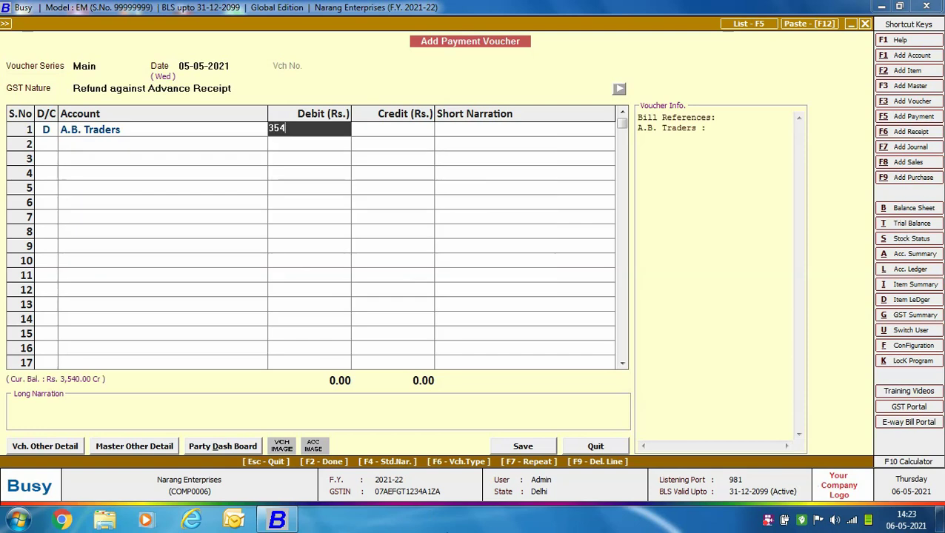
pyautogui.write('0')
pyautogui.press('Return')
pyautogui.press('Return')
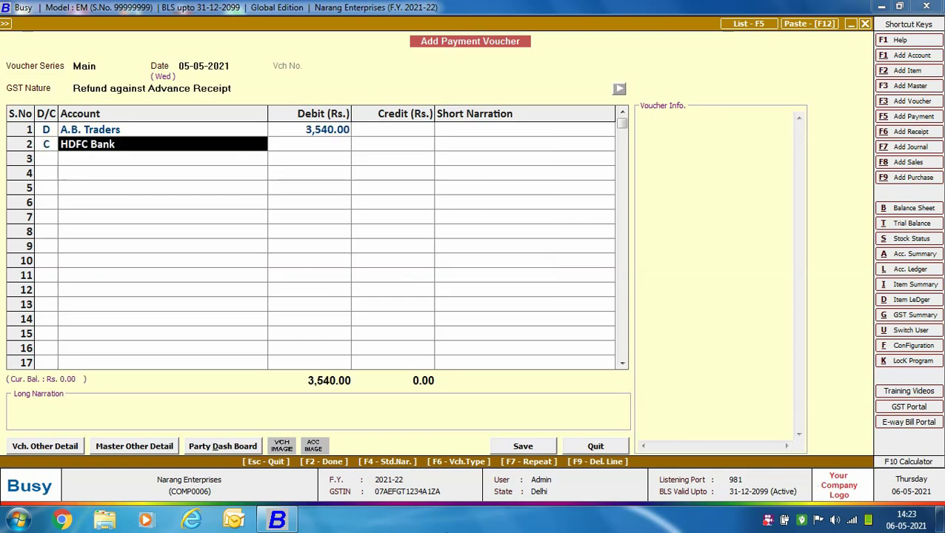
pyautogui.press('Return')
pyautogui.press('Return')
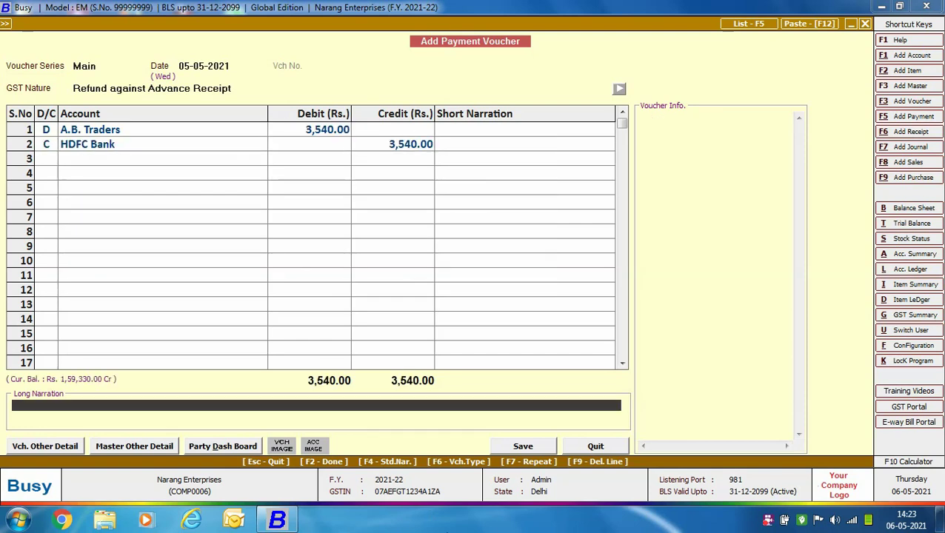
# Adjust the Rs. 3,540 refund against advance reference ADV.1/2021-22, save the payment voucher with a blank narration, and leave payment entry.
pyautogui.press('Return')
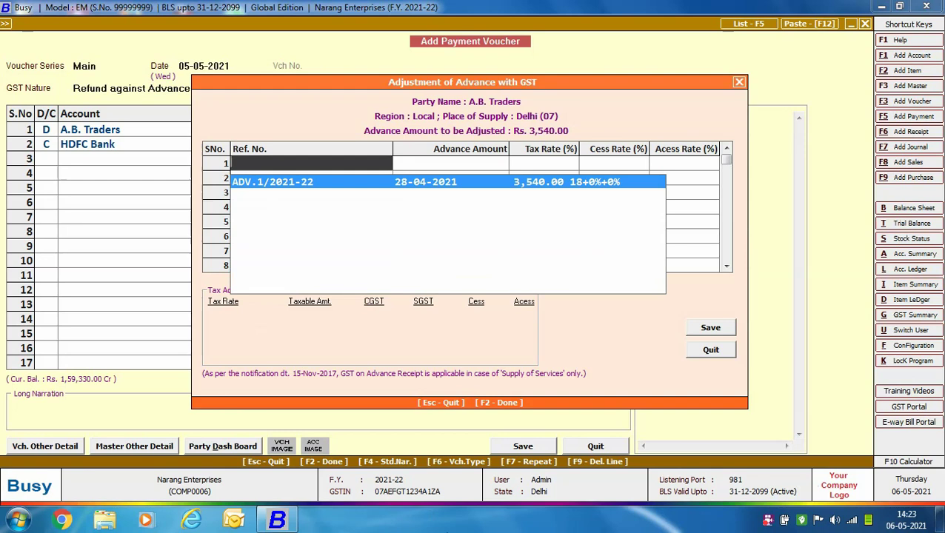
pyautogui.press('Return')
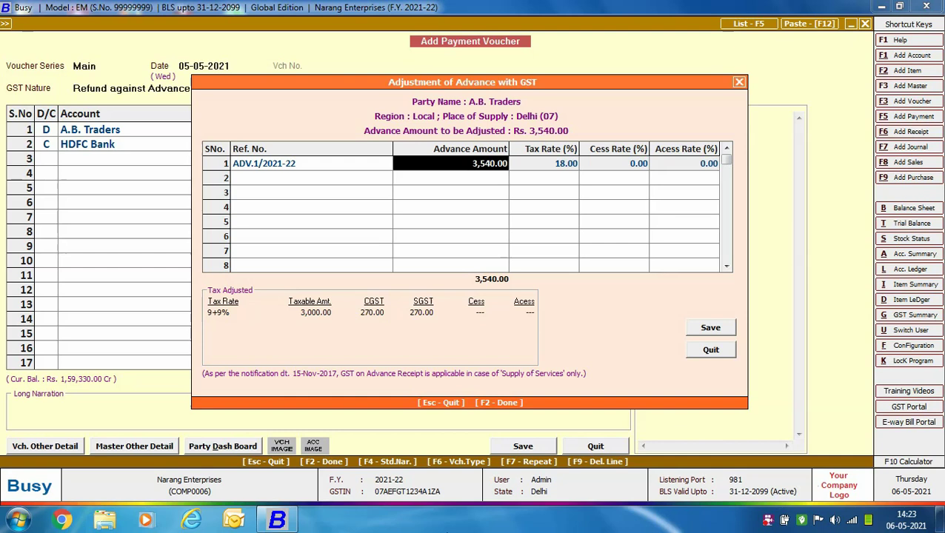
pyautogui.press('F2')
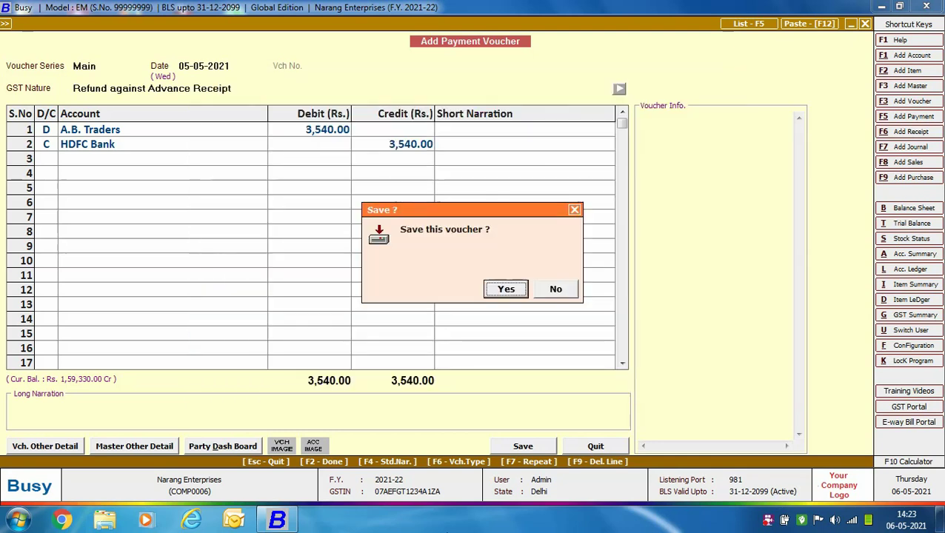
pyautogui.press('Return')
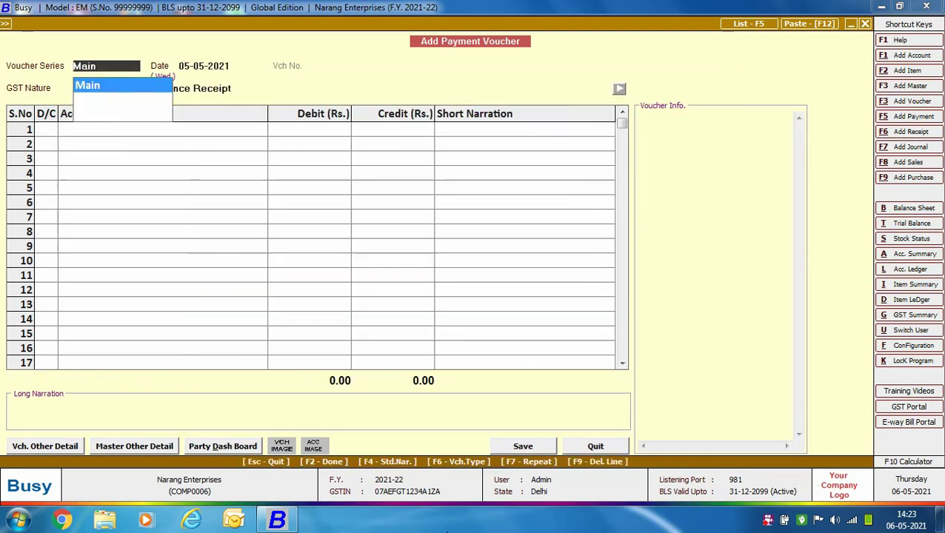
pyautogui.press('Escape')
pyautogui.press('Escape')
# Generate the Tax Adjustable against Advance report for 01-05-2021 to 31-05-2021, including adjustments of the current tax period.
pyautogui.doubleClick(168, 383)
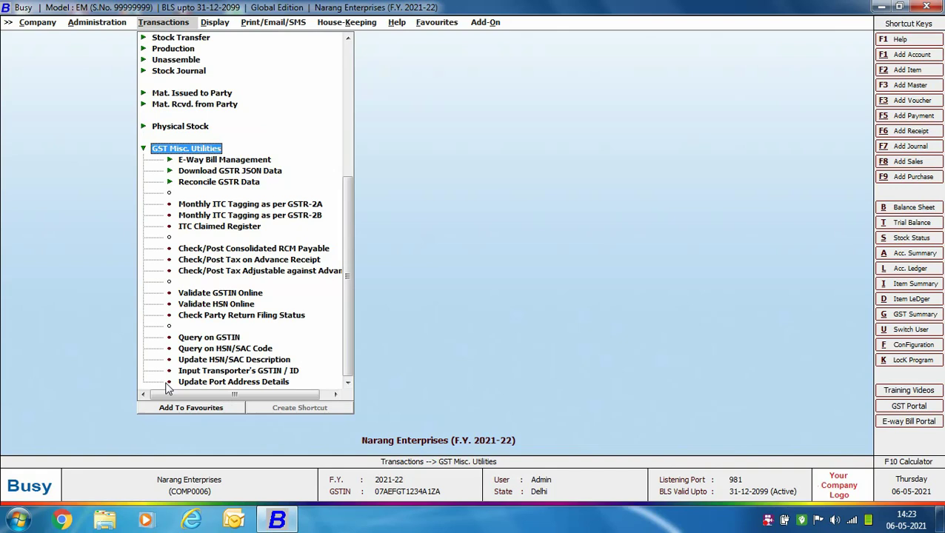
pyautogui.doubleClick(244, 271)
pyautogui.write('01-05-2021')
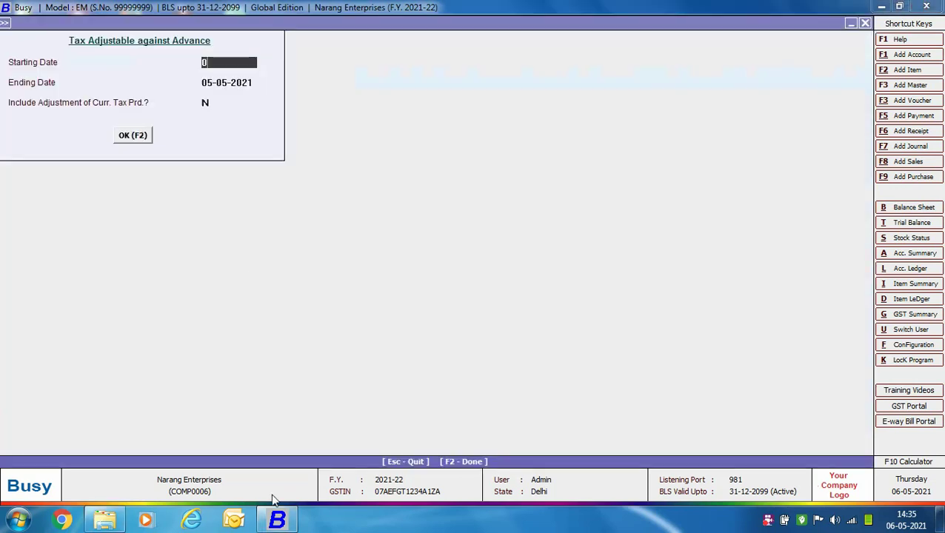
pyautogui.press('Return')
pyautogui.write('31-05-2021')
pyautogui.press('Return')
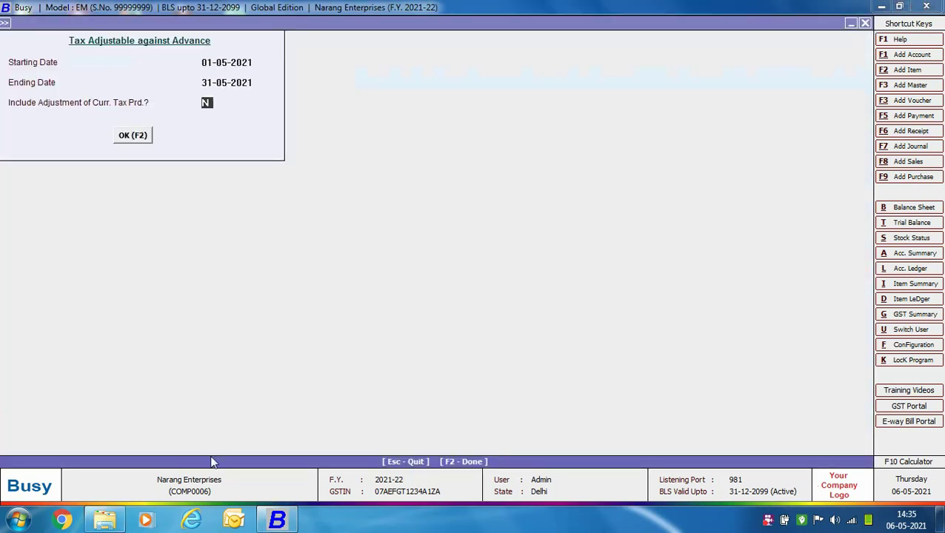
pyautogui.write('Y')
pyautogui.click(146, 136)
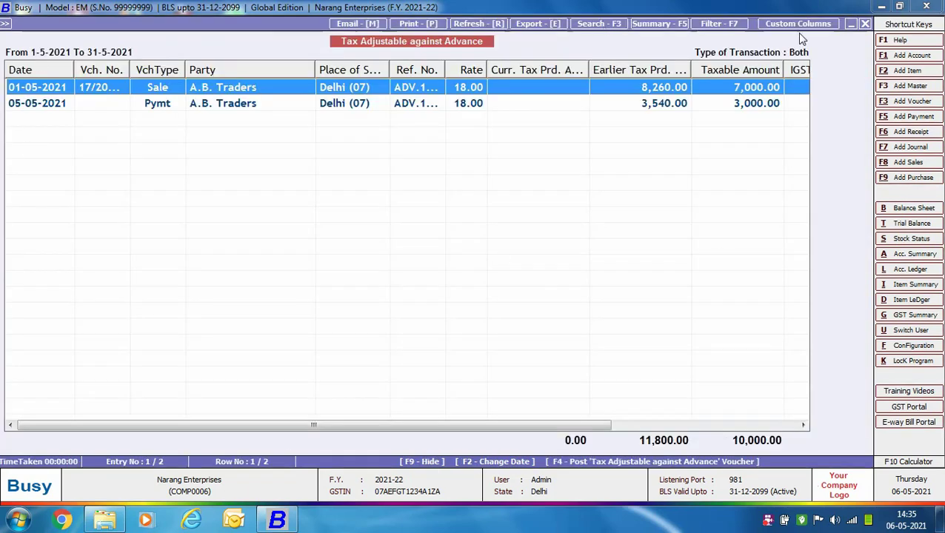
# Generate the Tax Adjustable against Advance voucher in the Main journal series, dated 31-05-2021, with the default debit and credit accounts.
pyautogui.moveTo(311, 428); pyautogui.dragTo(272, 419)
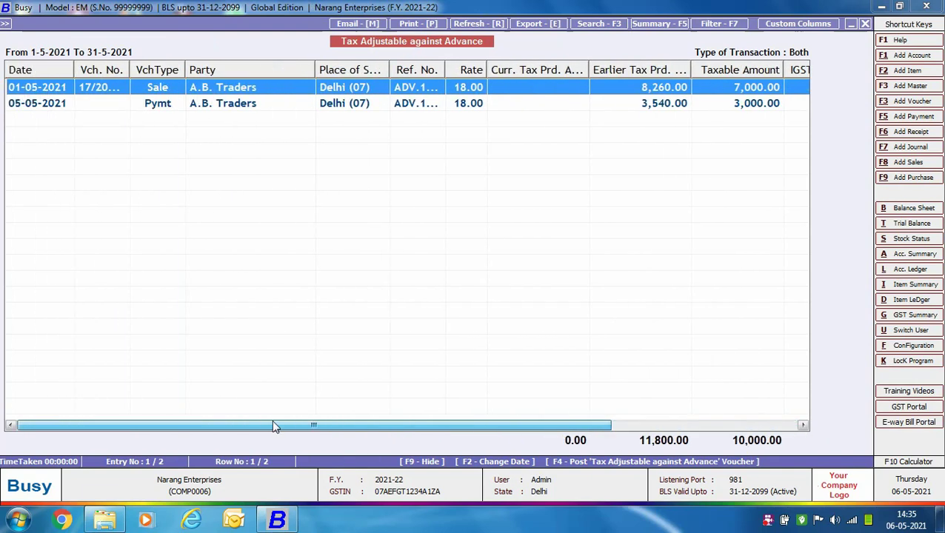
pyautogui.click(191, 108)
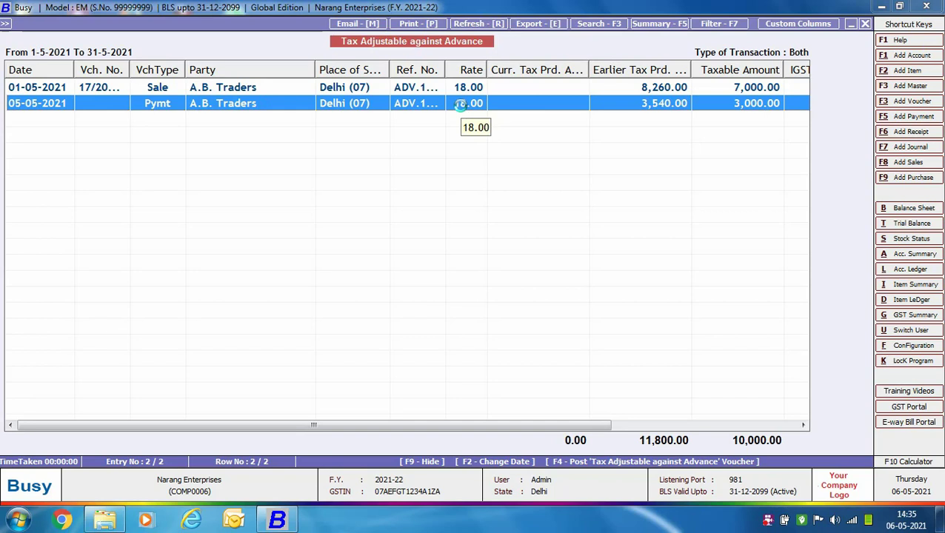
pyautogui.press('F4')
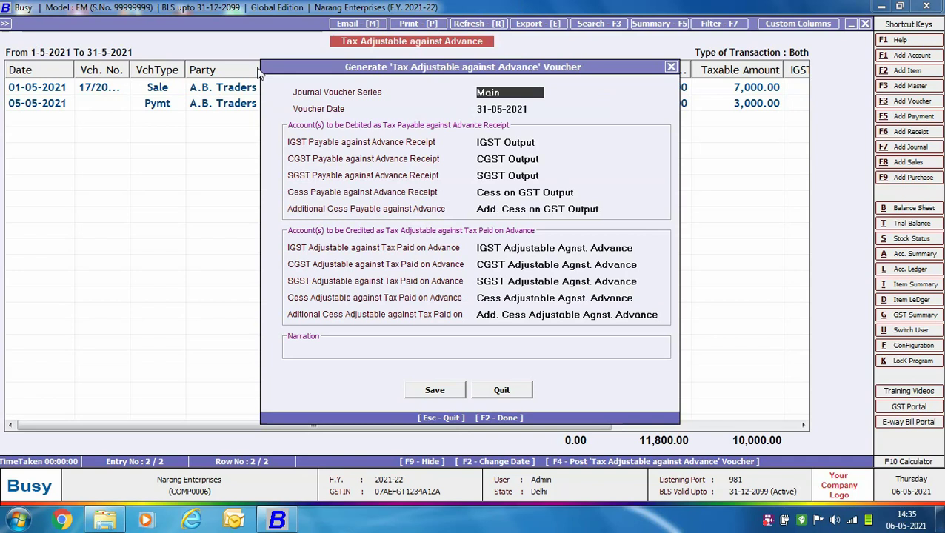
pyautogui.click(459, 391)
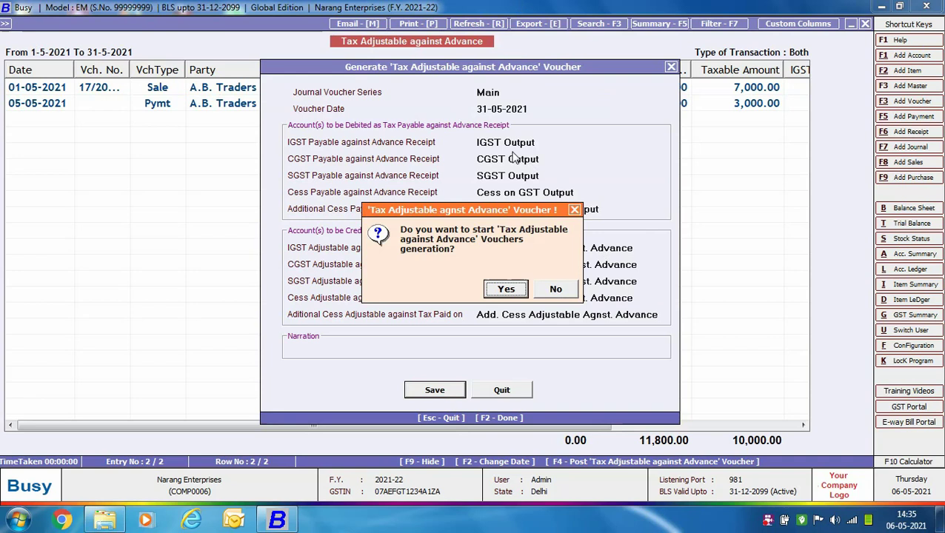
pyautogui.click(517, 290)
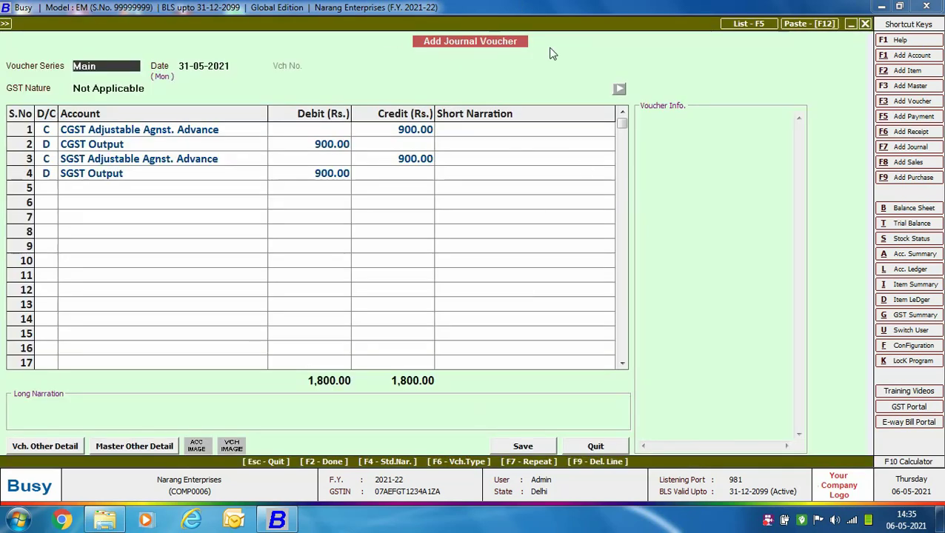
# Save the generated journal voucher and leave the Tax Adjustable against Advance report.
pyautogui.click(527, 448)
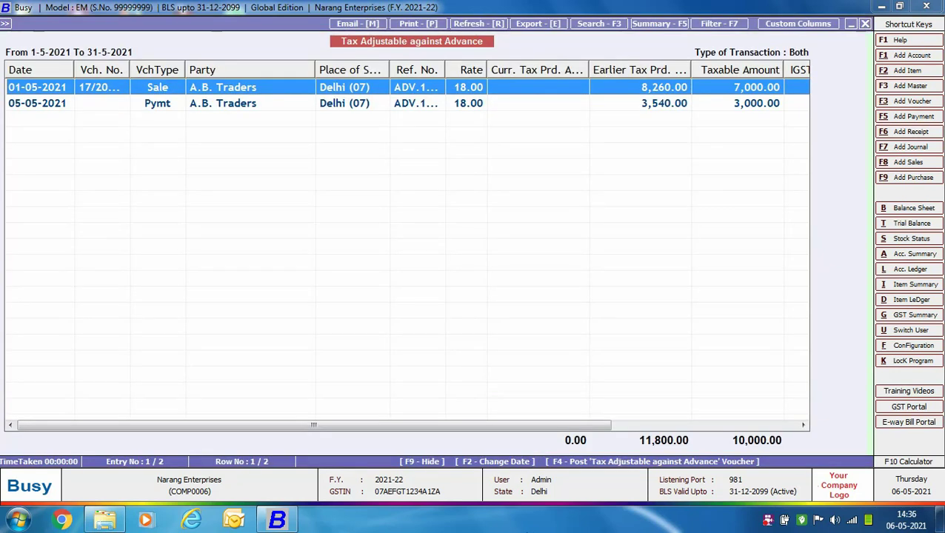
pyautogui.press('Escape')
pyautogui.press('Escape')
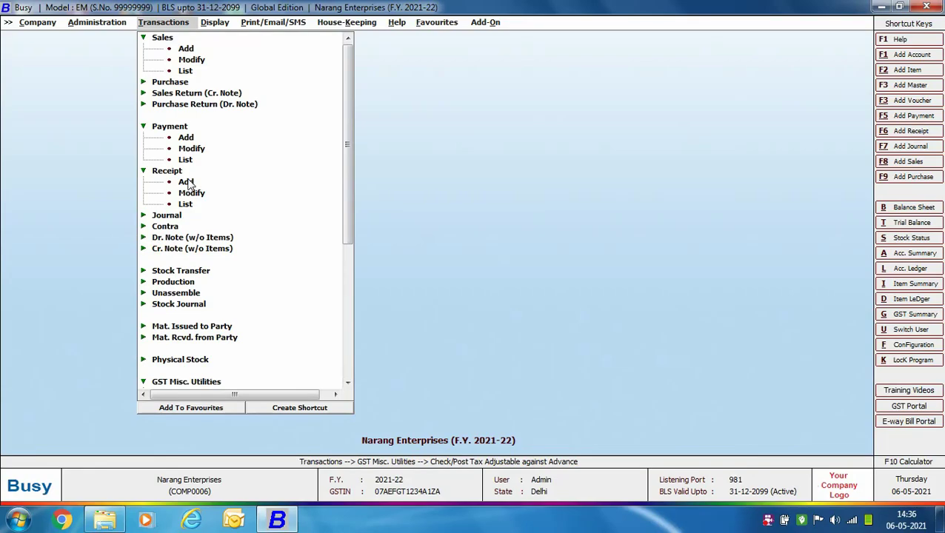
# Start a new receipt voucher in the Main series, dated 28-04-2021, with GST nature Advance Receipt.
pyautogui.click(186, 182)
pyautogui.click(185, 182)
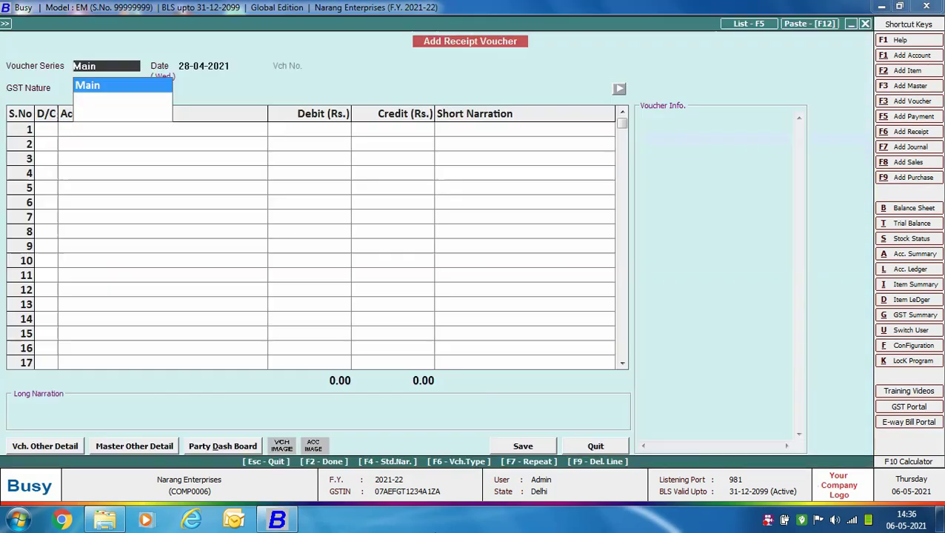
pyautogui.press('Return')
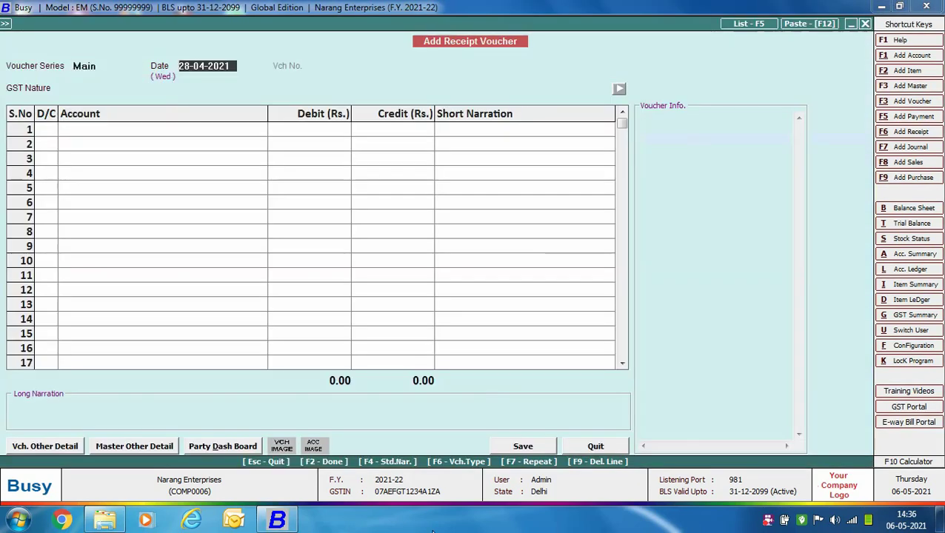
pyautogui.press('Return')
pyautogui.press('Return')
pyautogui.press('Return')
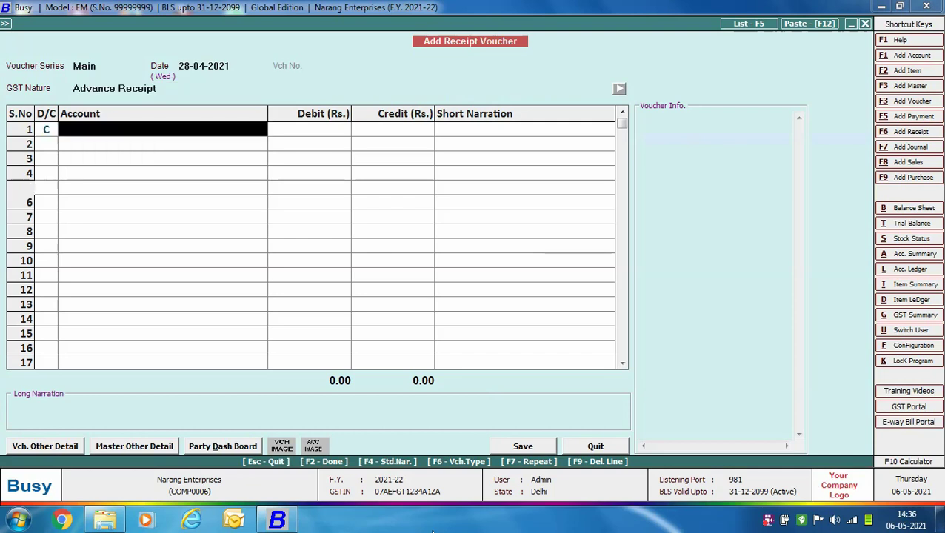
# Credit A.B. Traders with Rs. 1,18,000 and debit HDFC Bank for the same amount in the receipt voucher.
pyautogui.write('ab')
pyautogui.press('Return')
pyautogui.write('118000')
pyautogui.press('Return')
pyautogui.press('Return')
pyautogui.write('hdfc')
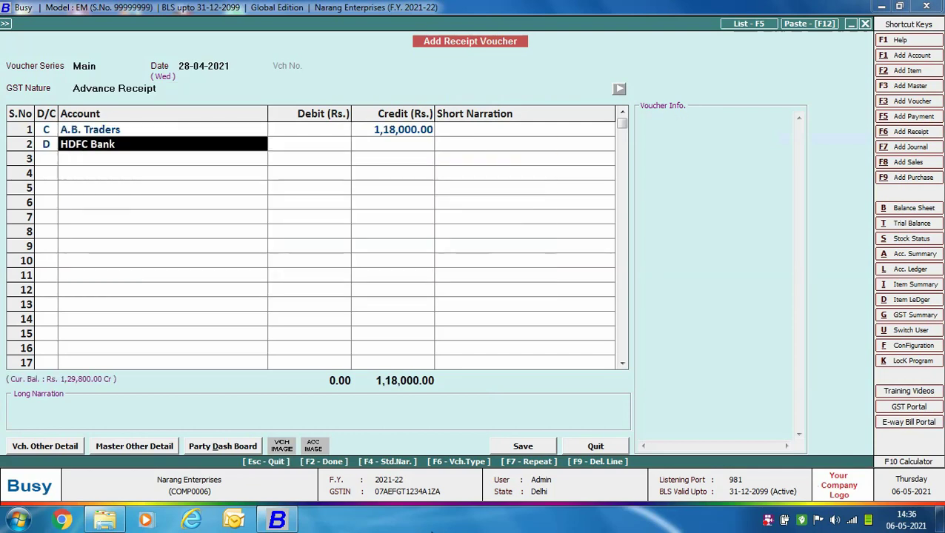
pyautogui.press('Return')
pyautogui.press('Return')
pyautogui.press('Return')
# Allocate the advance to reference ADV.2/2021-22 at an 18% tax rate, save the receipt voucher, and leave receipt entry.
pyautogui.write('ADV.2/2021-22')
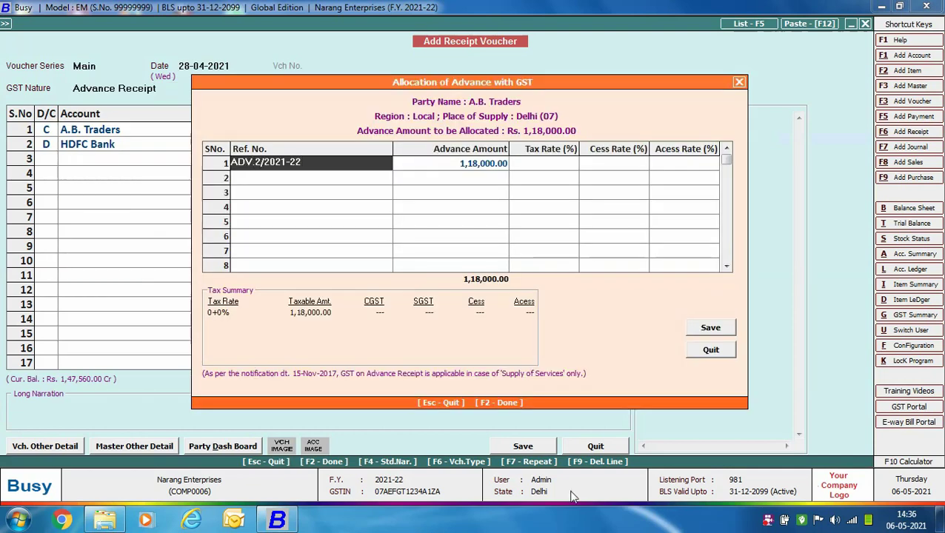
pyautogui.press('Return')
pyautogui.press('Return')
pyautogui.write('18')
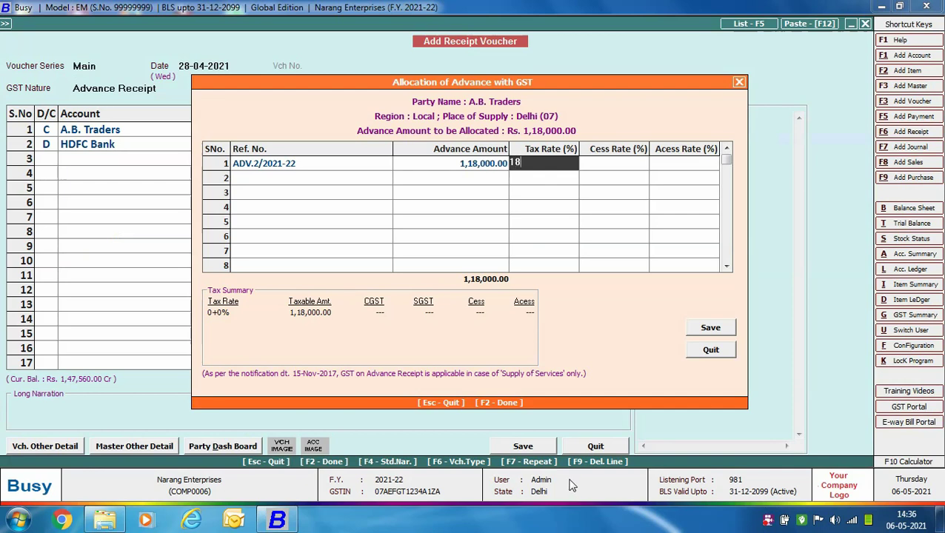
pyautogui.press('Return')
pyautogui.click(709, 328)
pyautogui.press('Return')
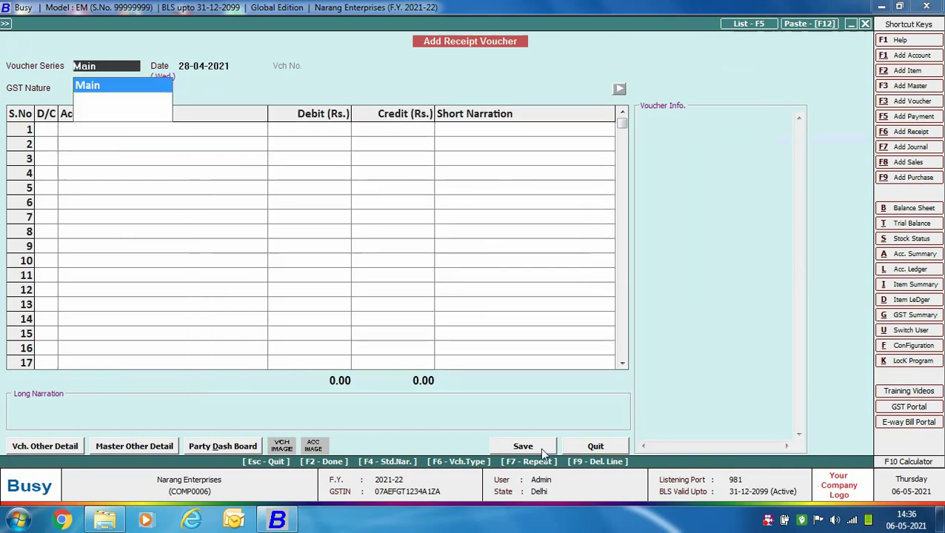
pyautogui.press('Escape')
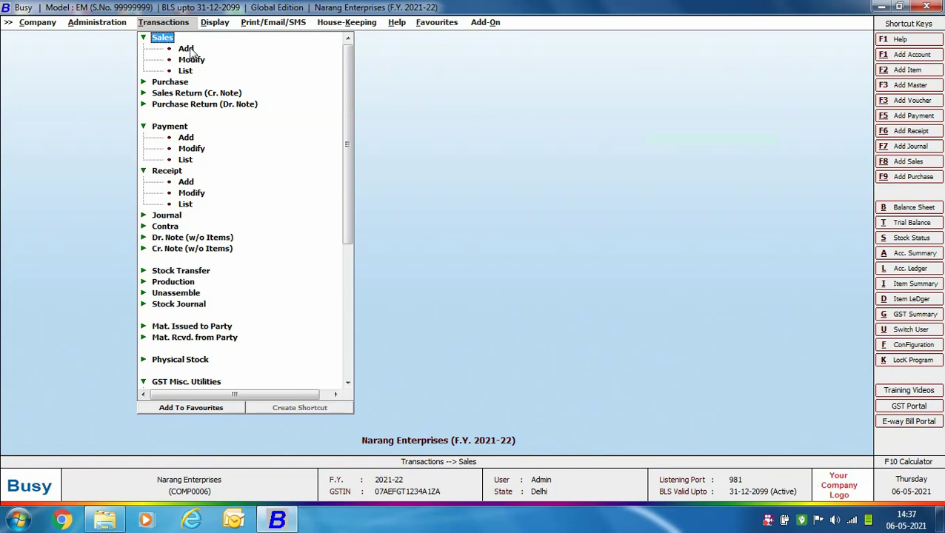
# Start a new sales voucher in the Main series, dated 30-04-2021, for party A.B. Traders with sale type L/GST-18% and Main Store.
pyautogui.click(186, 49)
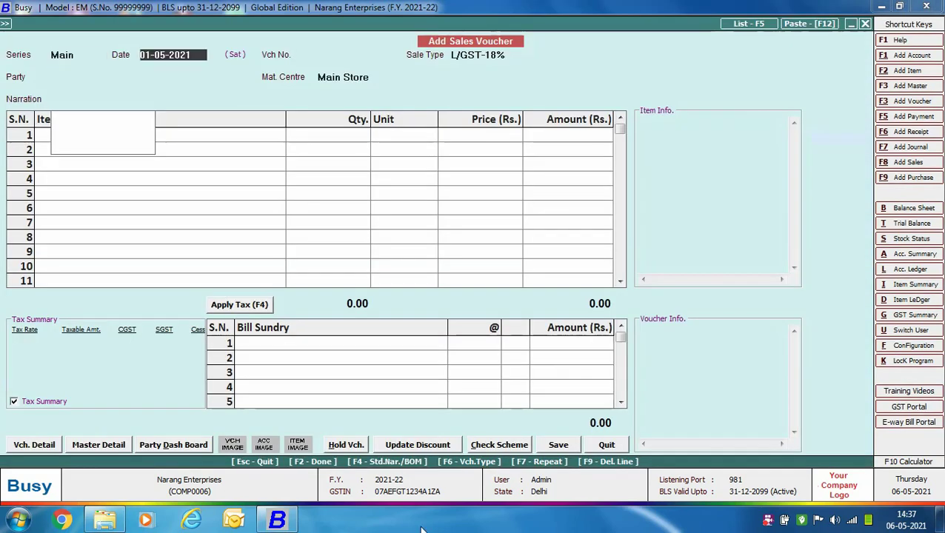
pyautogui.write('30-04')
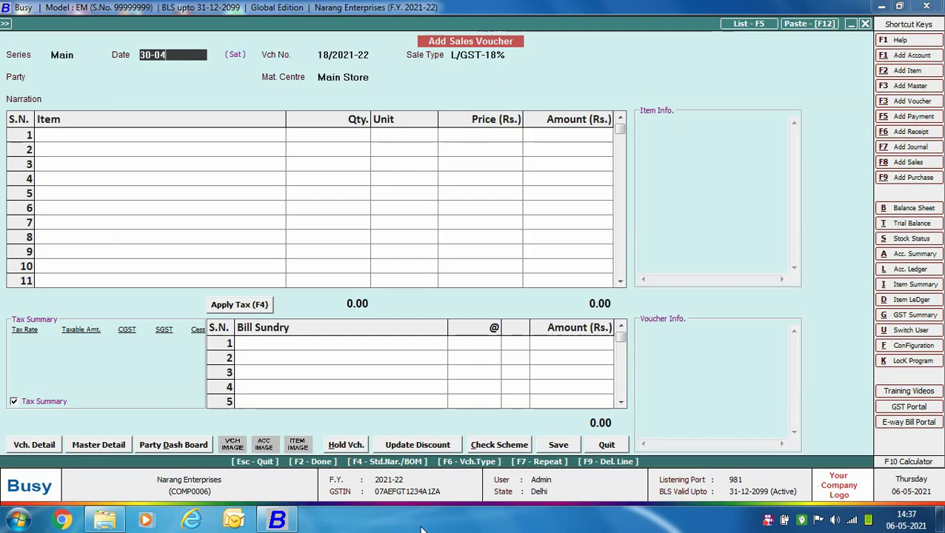
pyautogui.press('Return')
pyautogui.press('Return')
pyautogui.write('AB')
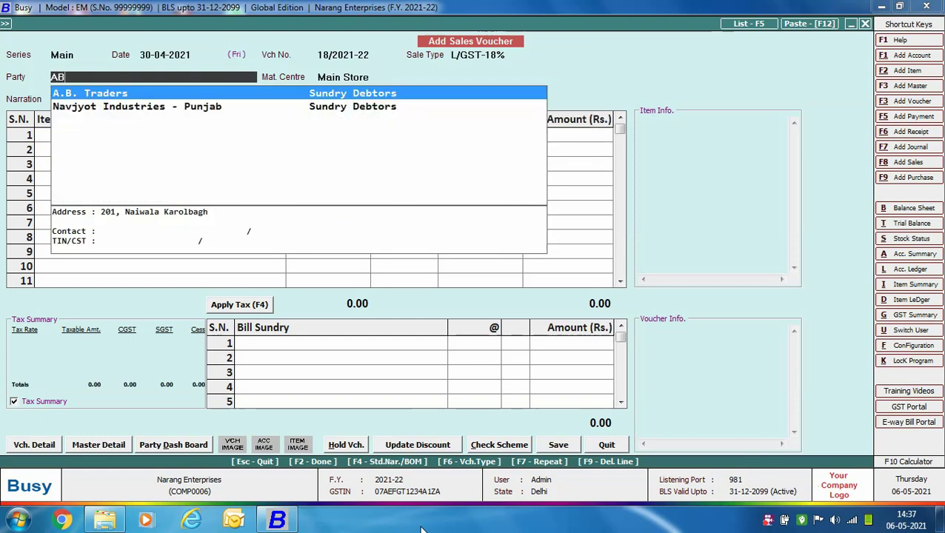
pyautogui.press('Return')
pyautogui.press('Return')
pyautogui.press('Return')
# Add 60 Pcs. of Philips Hair Dryer at Rs. 1,000 each, with CGST and SGST at 9% each.
pyautogui.write('phil')
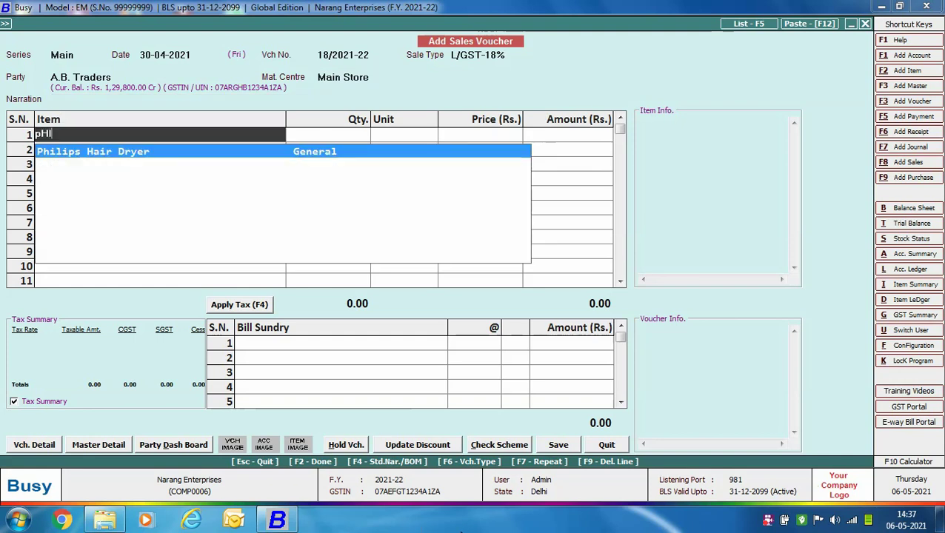
pyautogui.press('Return')
pyautogui.write('60')
pyautogui.press('Return')
pyautogui.press('Return')
pyautogui.write('1000')
pyautogui.press('Return')
pyautogui.press('Return')
pyautogui.press('Return')
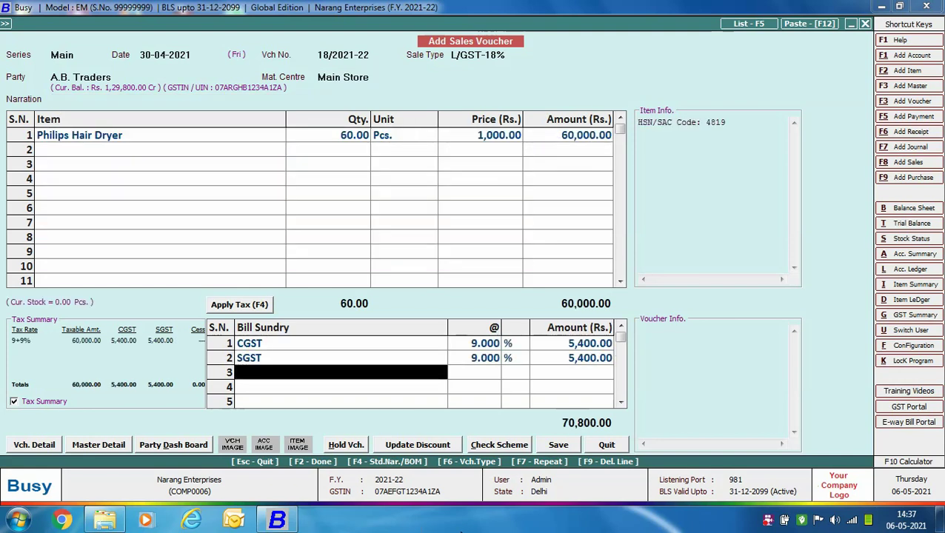
# Adjust the Rs. 70,800 sale against advance reference ADV.2/2021-22, save the sales voucher, and leave sales entry.
pyautogui.press('Return')
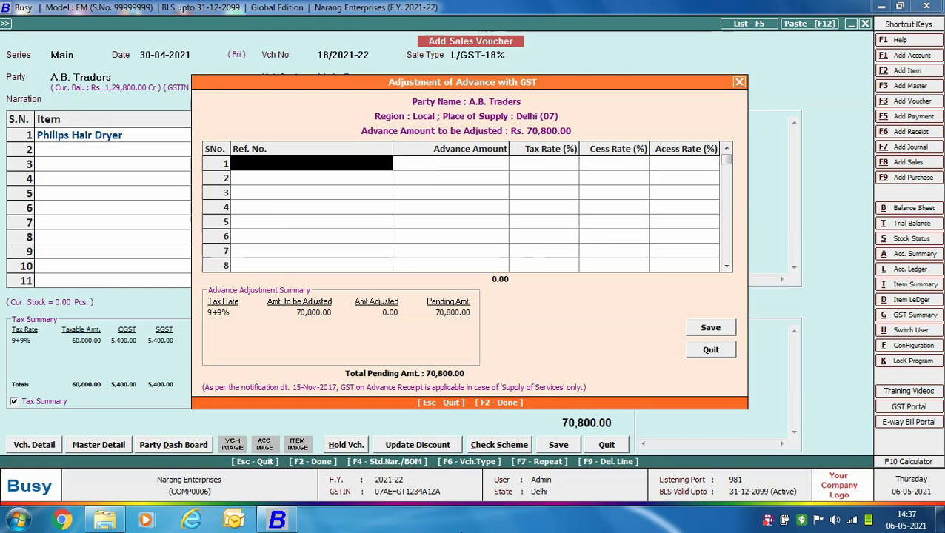
pyautogui.write('aD')
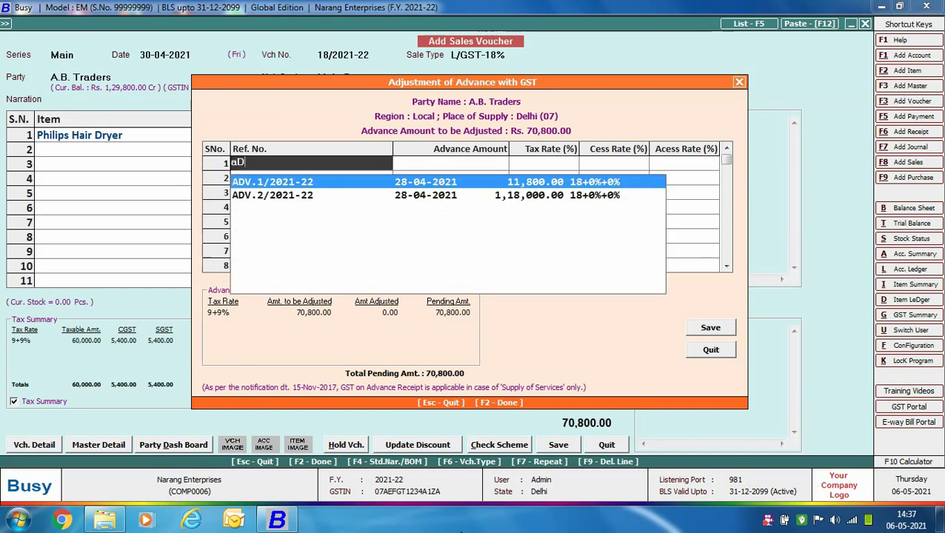
pyautogui.press('Down')
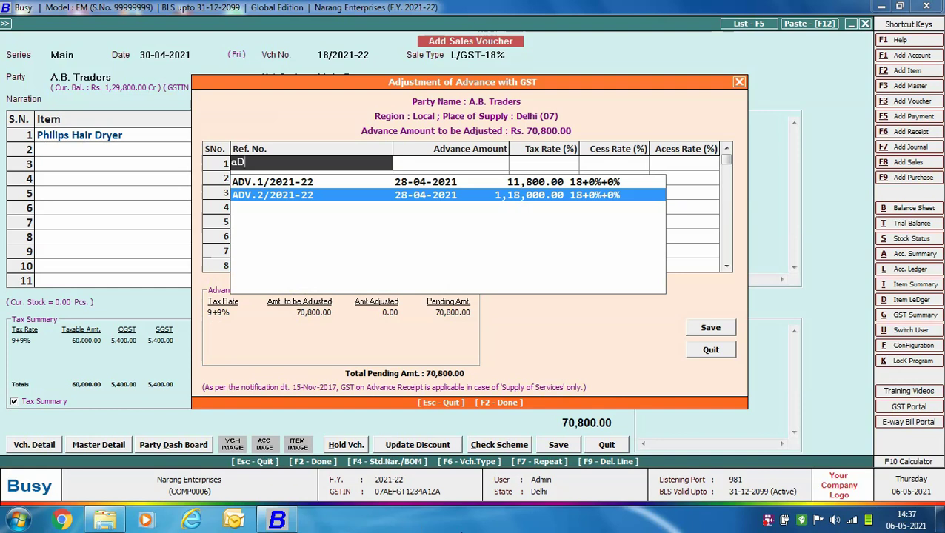
pyautogui.press('Return')
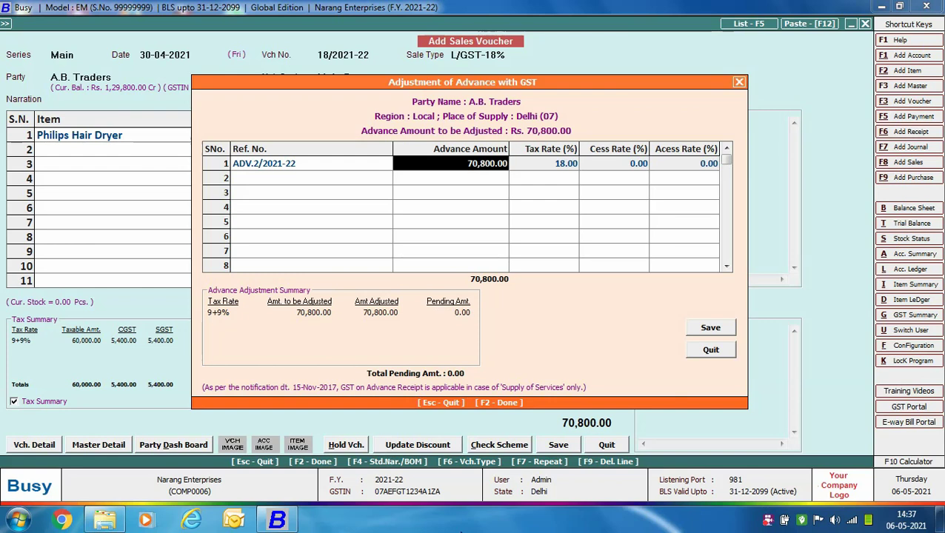
pyautogui.press('Return')
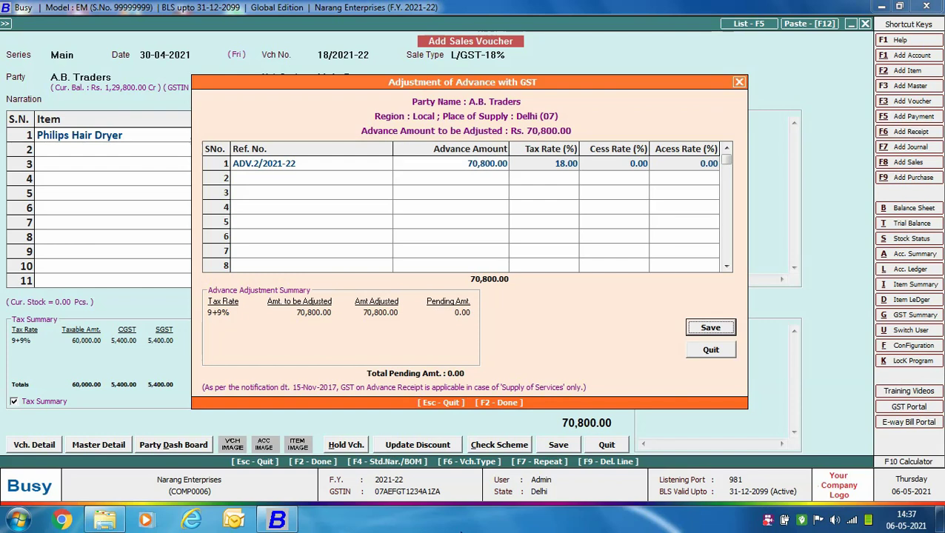
pyautogui.press('Return')
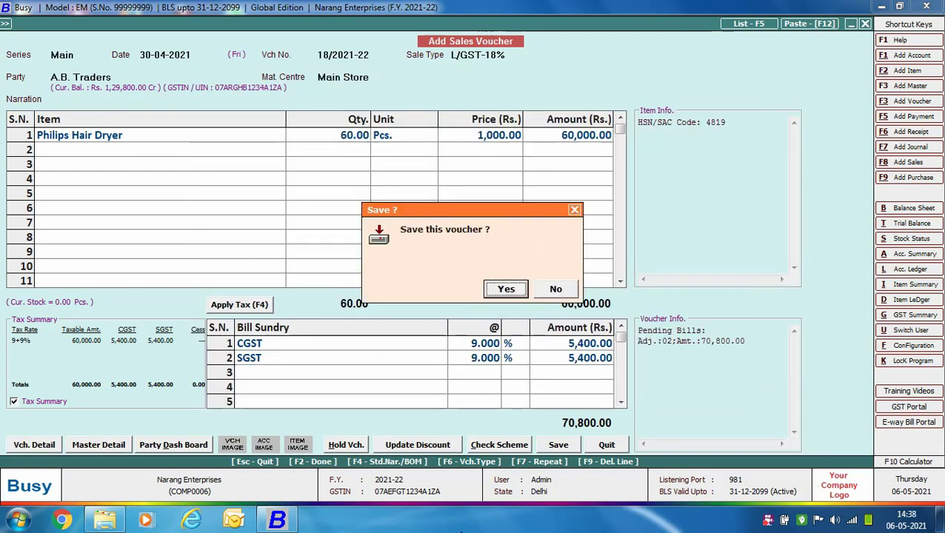
pyautogui.press('Return')
pyautogui.press('Right')
pyautogui.press('Return')
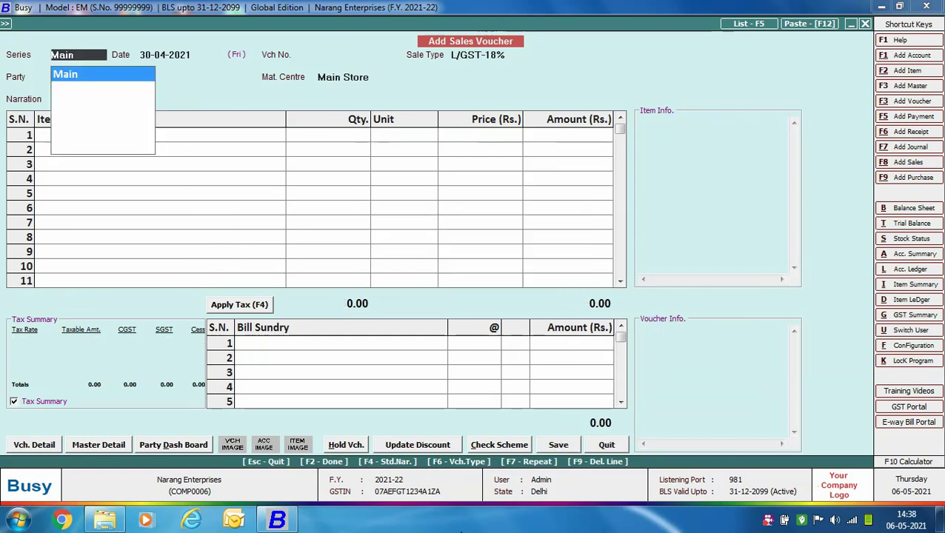
pyautogui.press('Escape')
# Start a new payment voucher in the Main series, dated 05-05-2021, with GST nature Refund against Advance Receipt.
pyautogui.click(188, 139)
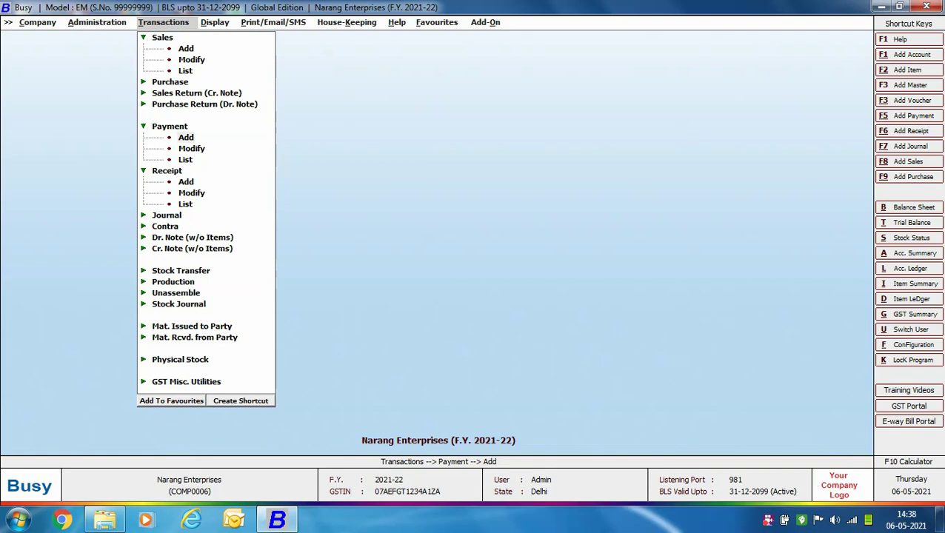
pyautogui.press('Return')
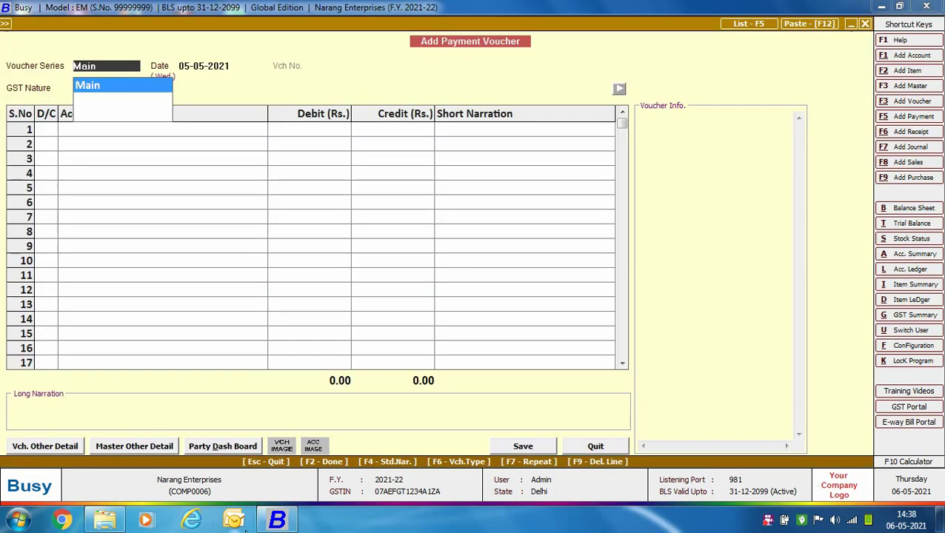
pyautogui.press('Return')
pyautogui.press('Return')
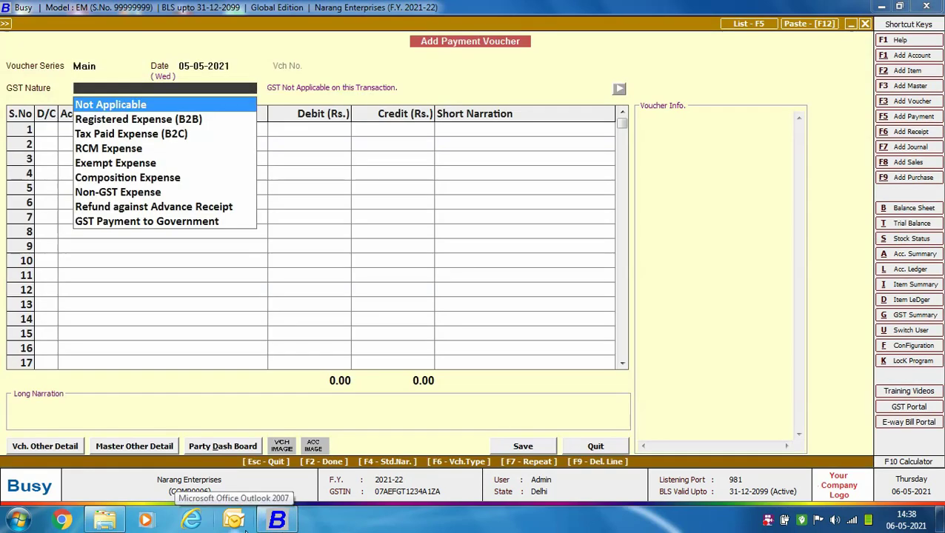
pyautogui.press('Down')
pyautogui.press('Down')
pyautogui.press('Down')
pyautogui.press('Down')
pyautogui.press('Down')
pyautogui.press('Down')
pyautogui.press('Down')
pyautogui.press('Return')
pyautogui.press('Return')
# Debit A.B. Traders with Rs. 47,200 and credit HDFC Bank for the same amount in the payment voucher.
pyautogui.write('a.b')
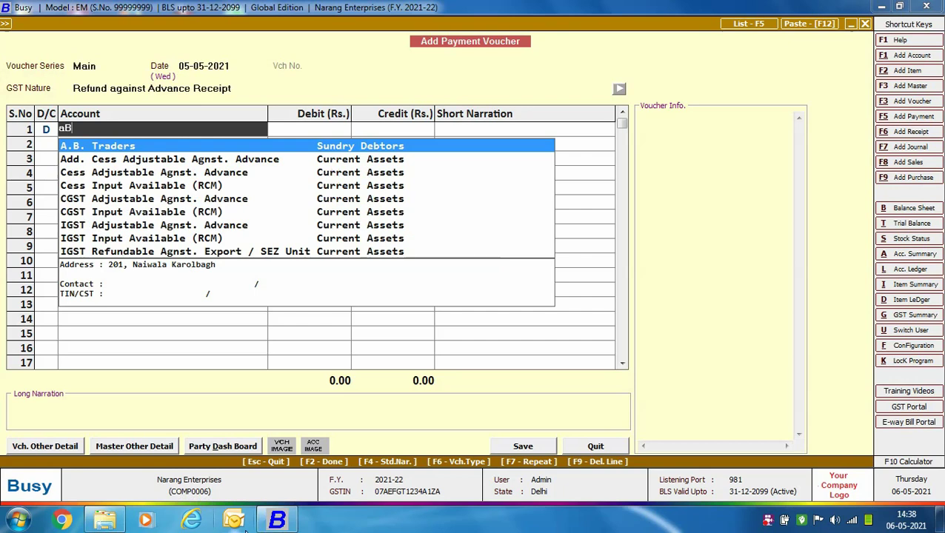
pyautogui.press('Return')
pyautogui.write('47200')
pyautogui.press('Return')
pyautogui.press('Return')
pyautogui.press('Return')
pyautogui.press('Return')
pyautogui.press('Return')
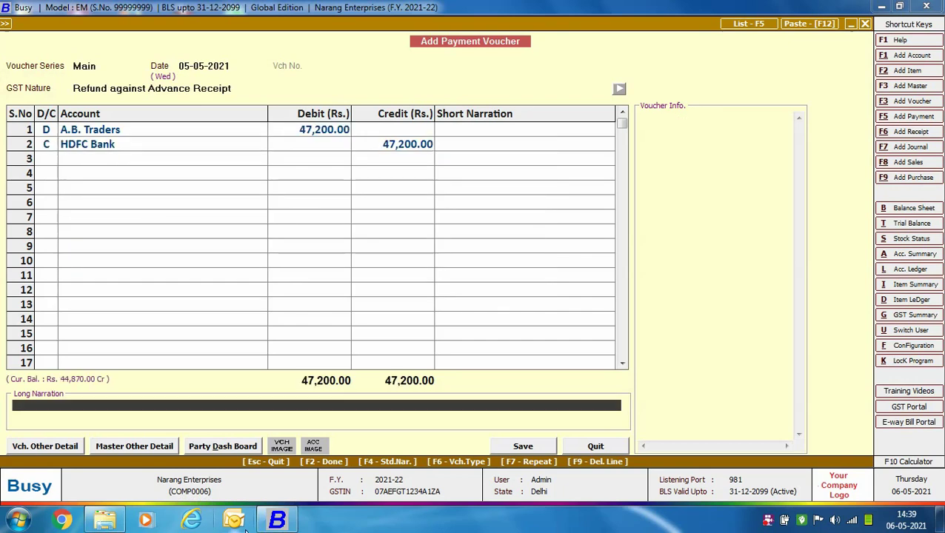
# Adjust the Rs. 47,200 refund against advance reference ADV.2/2021-22, save the payment voucher with a blank narration, and leave payment entry.
pyautogui.press('Return')
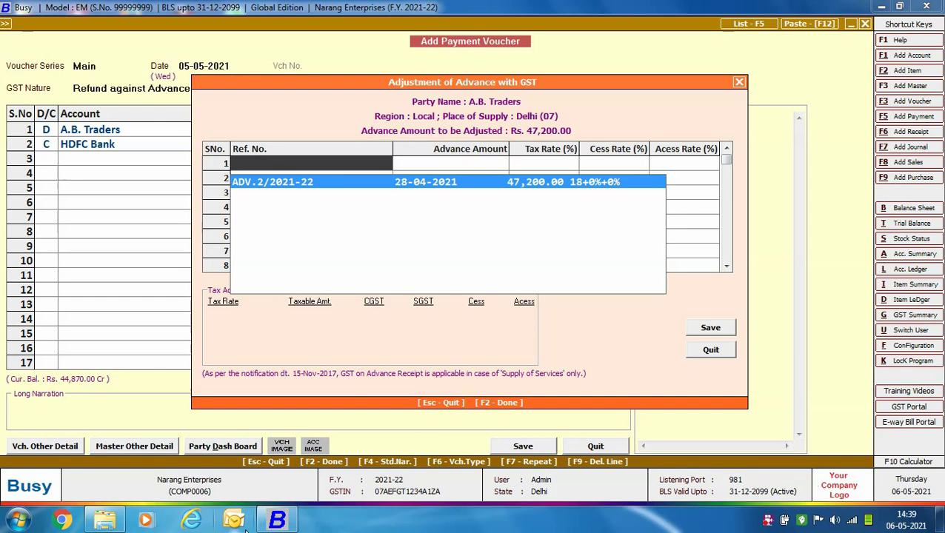
pyautogui.press('Return')
pyautogui.press('Return')
pyautogui.press('Return')
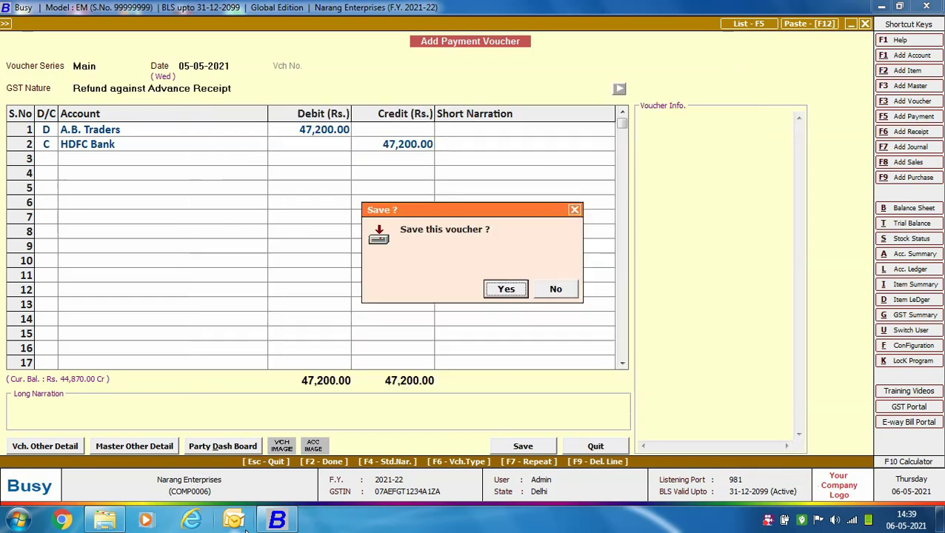
pyautogui.press('Return')
pyautogui.press('Escape')
pyautogui.press('Escape')
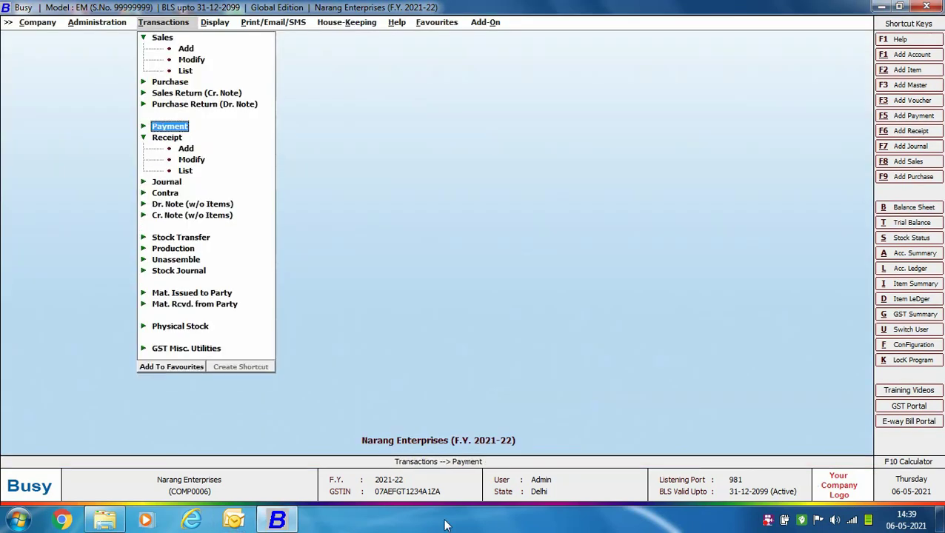
pyautogui.press('Escape')
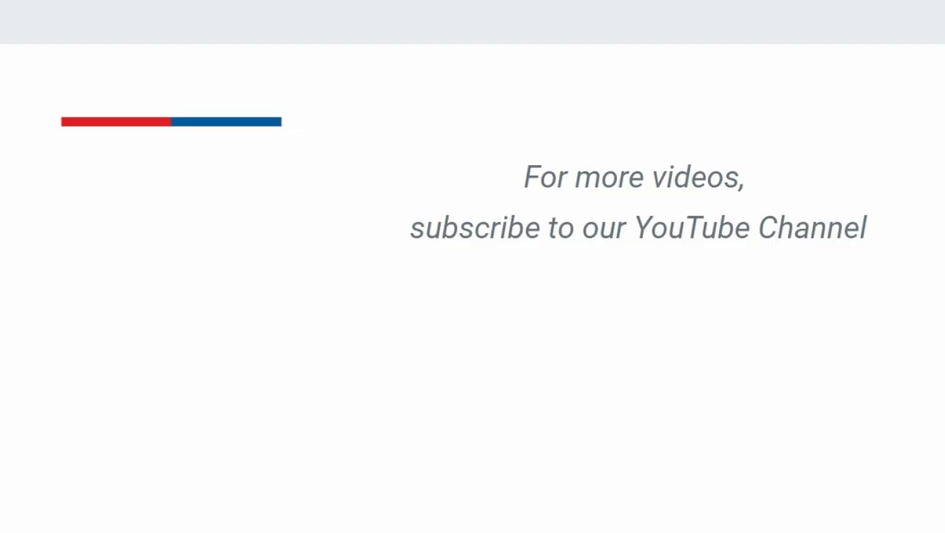